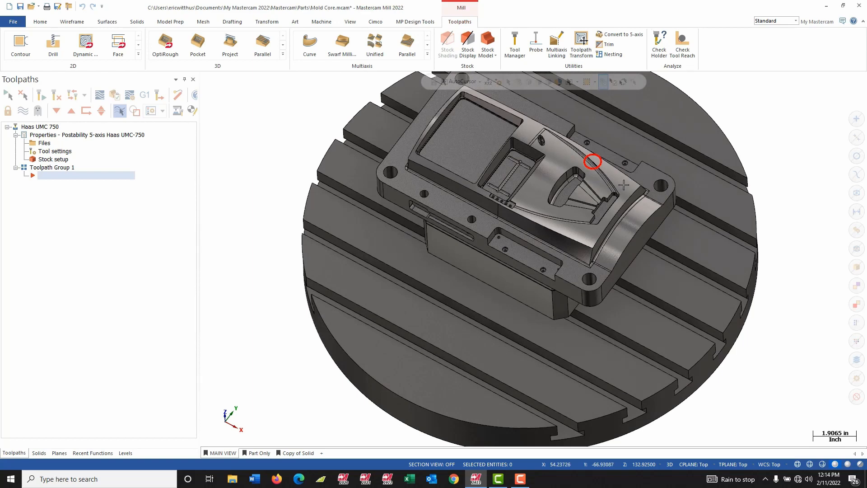
Show the Copy of Solid view, focused on the area around the red circle marking the damaged spot.
scroll(608, 160, "up", 6)
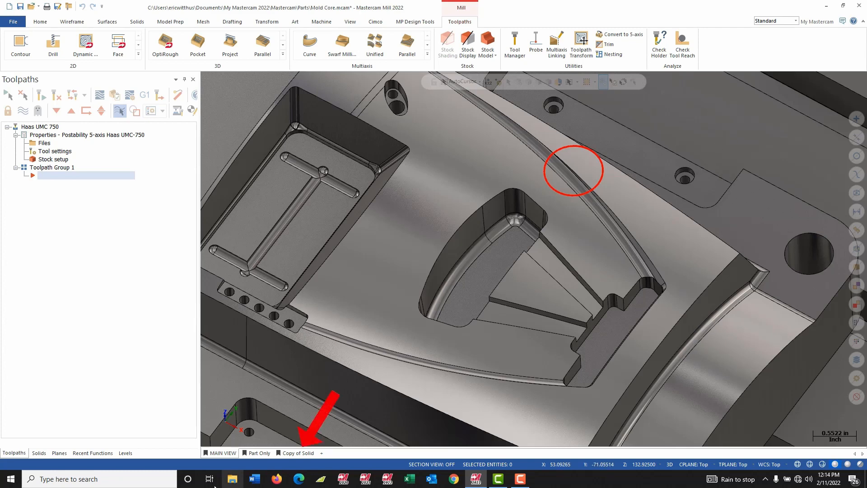
left_click(291, 454)
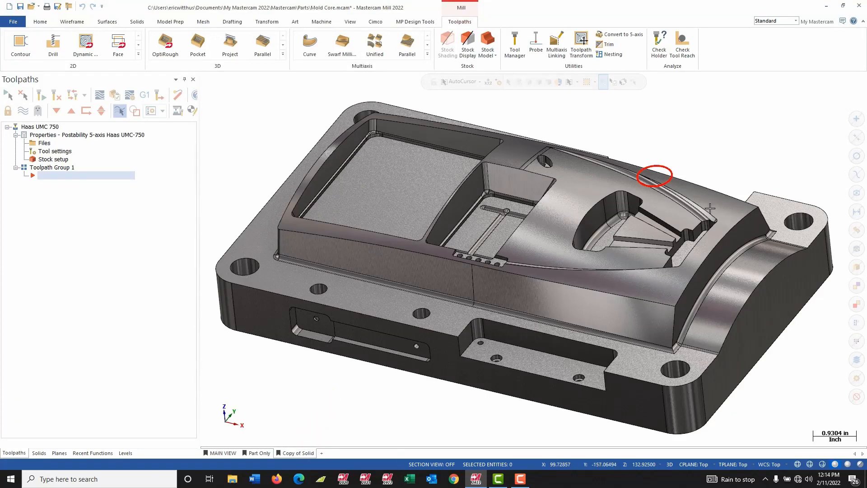
scroll(711, 208, "up", 3)
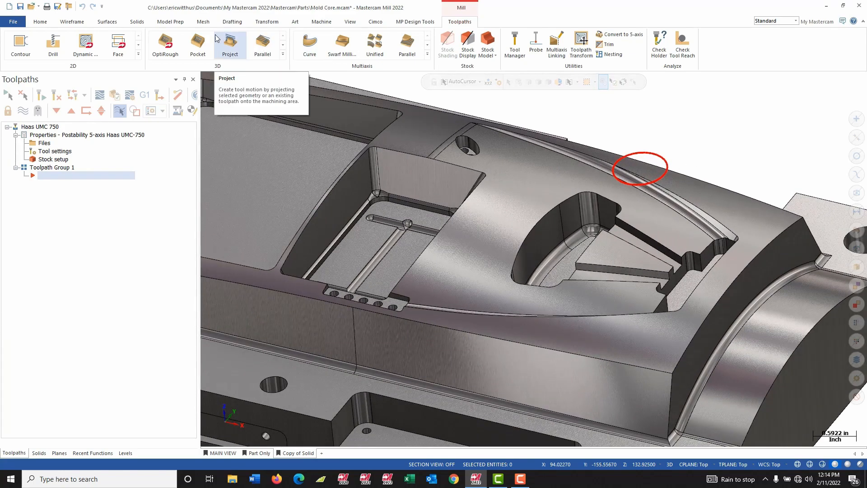
Split the large curved top face with the red circle using Split Solid Faces, projecting the wireframe along the Top construction plane.
left_click(182, 24)
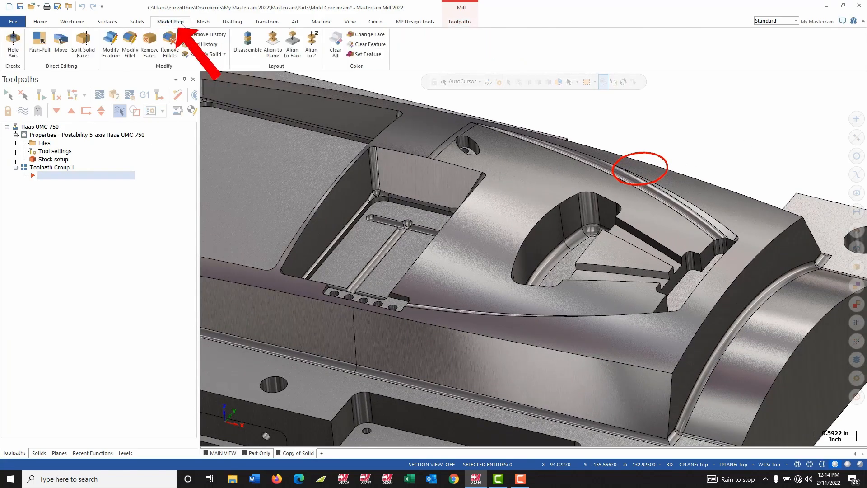
left_click(83, 45)
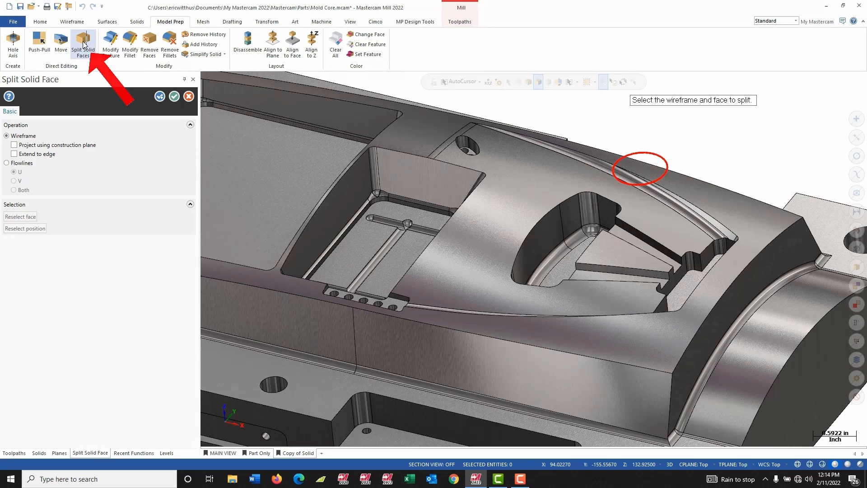
left_click(642, 198)
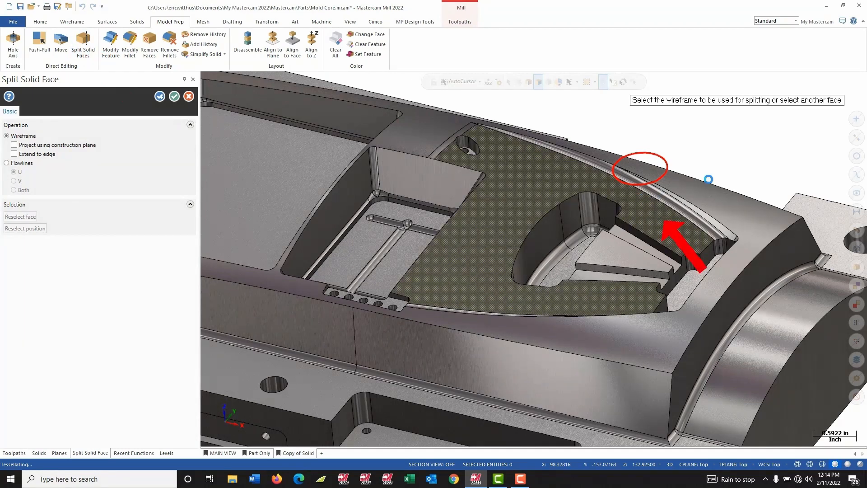
left_click(660, 155)
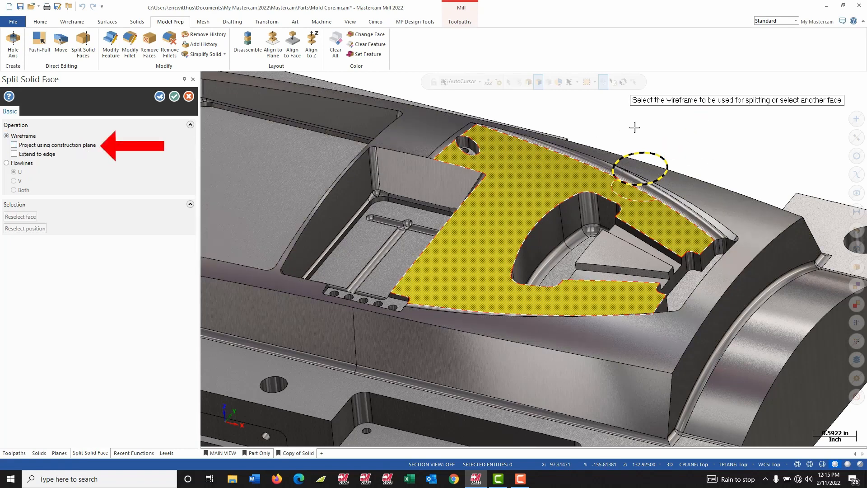
right_click(752, 169)
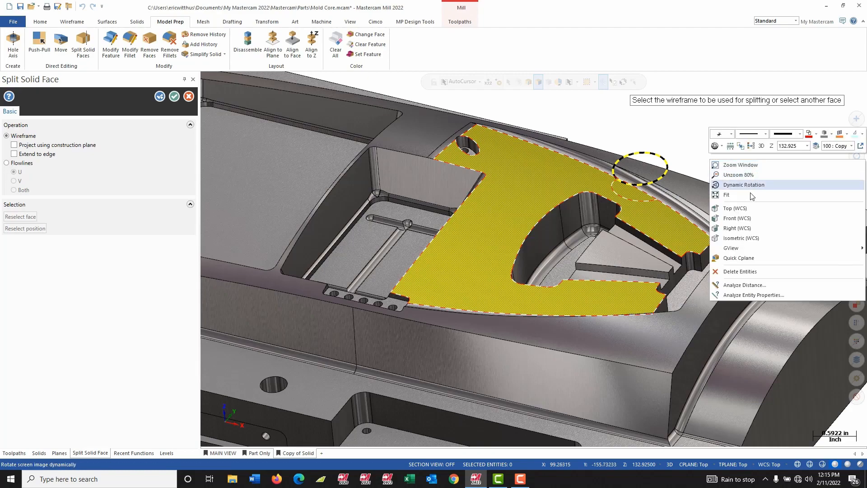
left_click(747, 206)
scroll(646, 203, "up", 5)
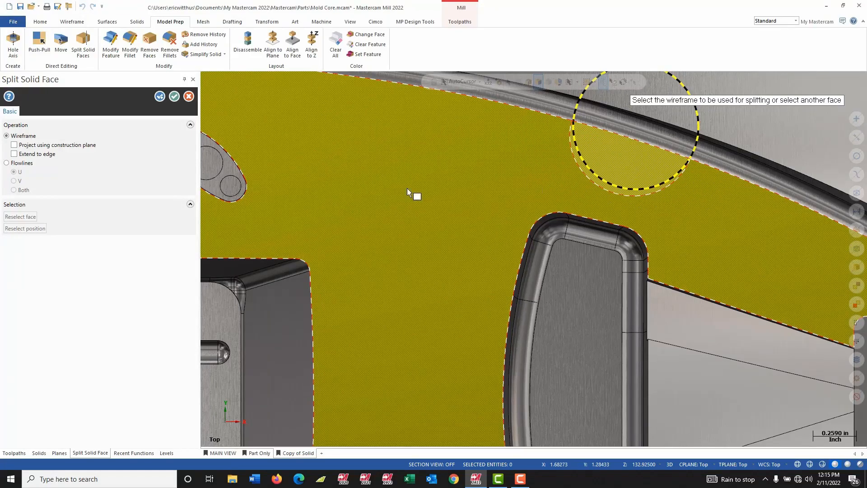
left_click(29, 146)
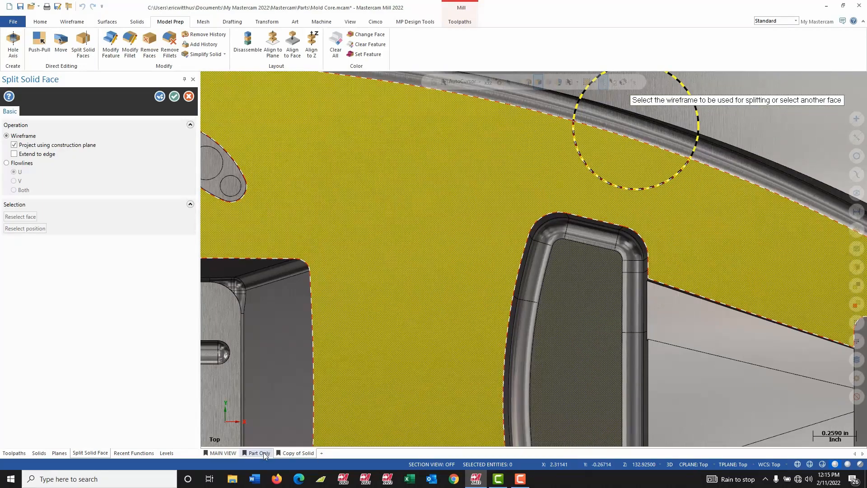
left_click(286, 453)
scroll(730, 171, "up", 8)
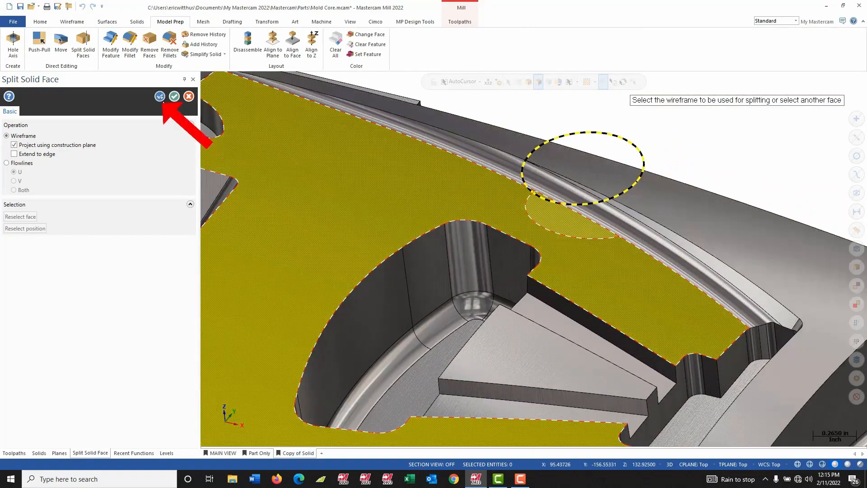
left_click(159, 98)
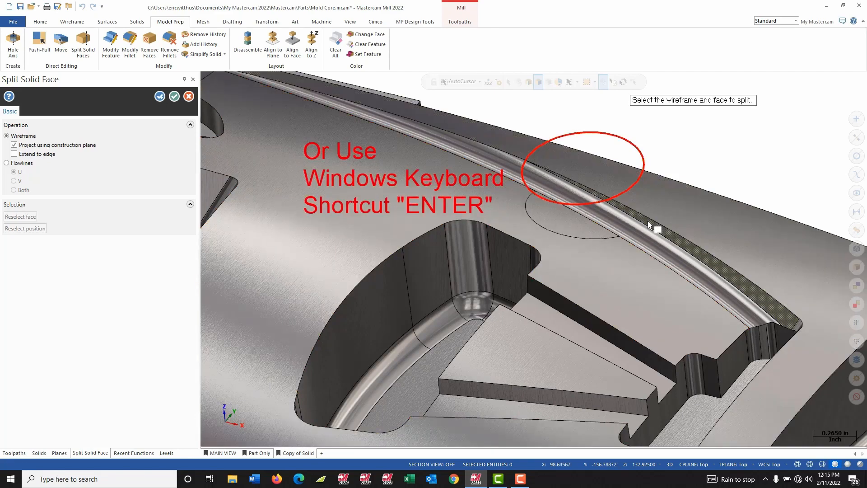
Split the adjoining fillet face, narrow wall face and outer face with the same red circle, and finish splitting.
left_click(628, 235)
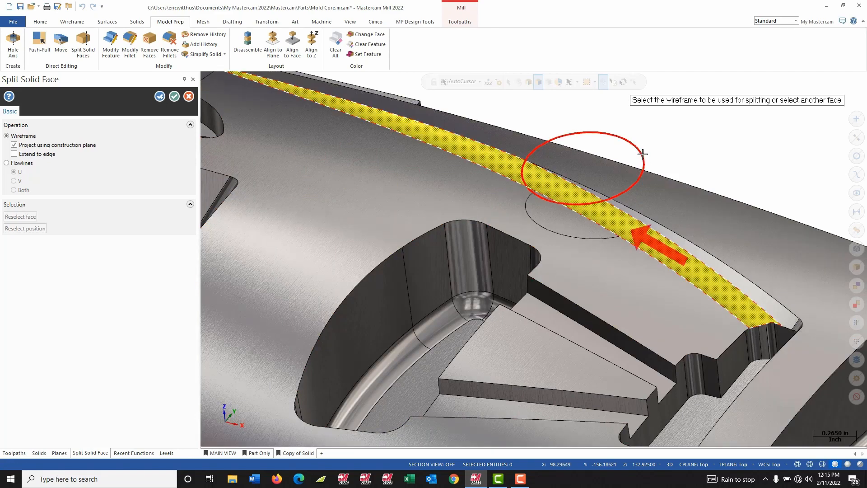
left_click(643, 154)
key("Return")
left_click(657, 232)
left_click(641, 153)
key("Return")
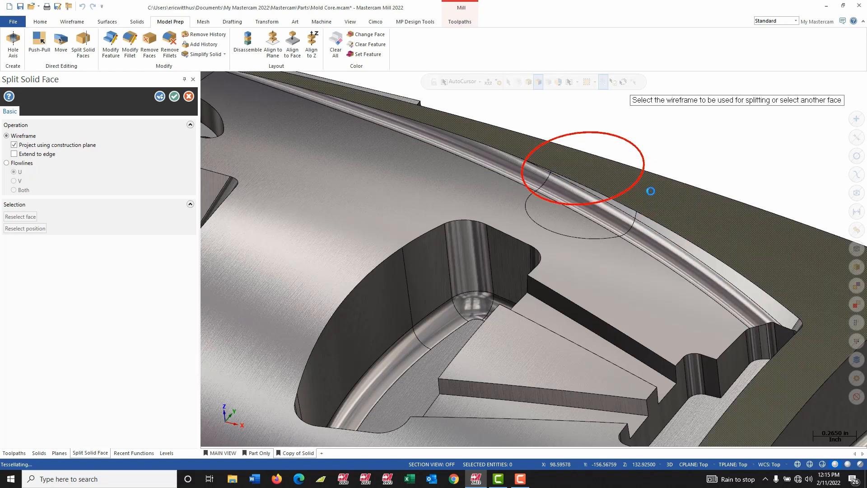
left_click(641, 150)
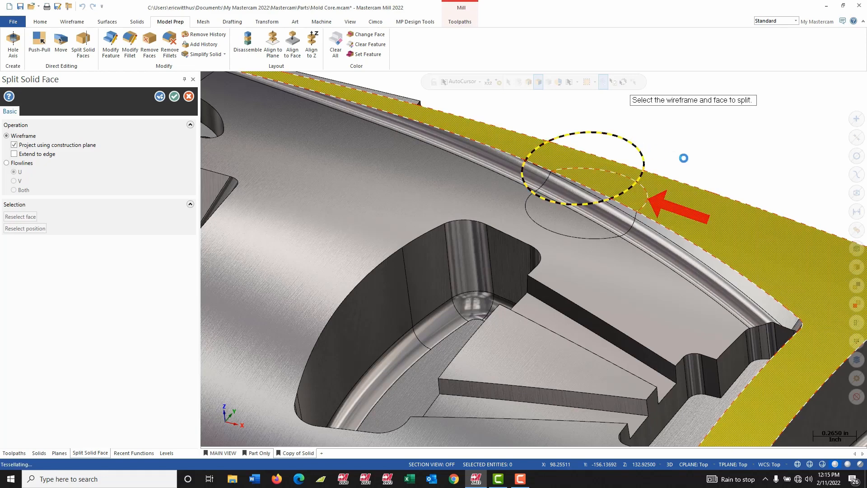
left_click(174, 98)
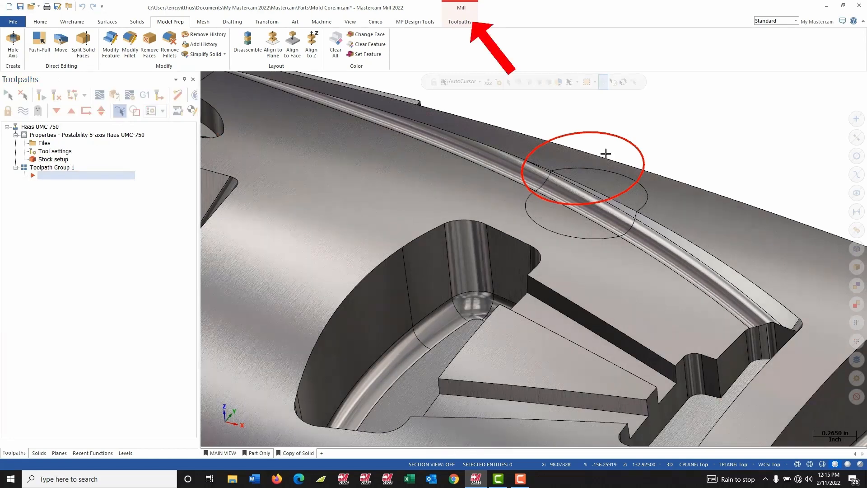
Create a stock model named Weld.
left_click(460, 22)
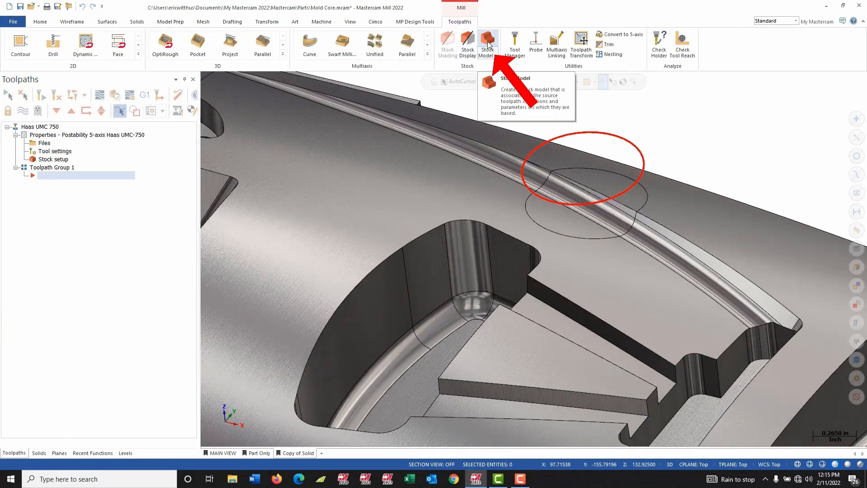
left_click(488, 41)
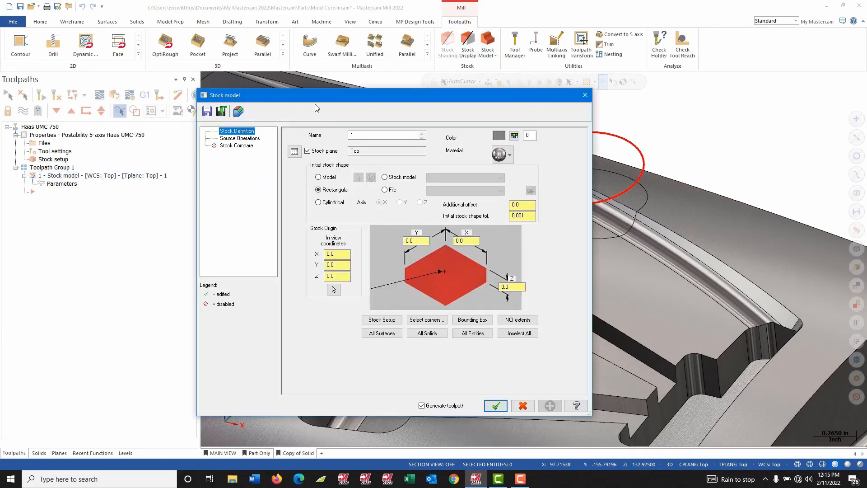
double_click(364, 136)
type("W")
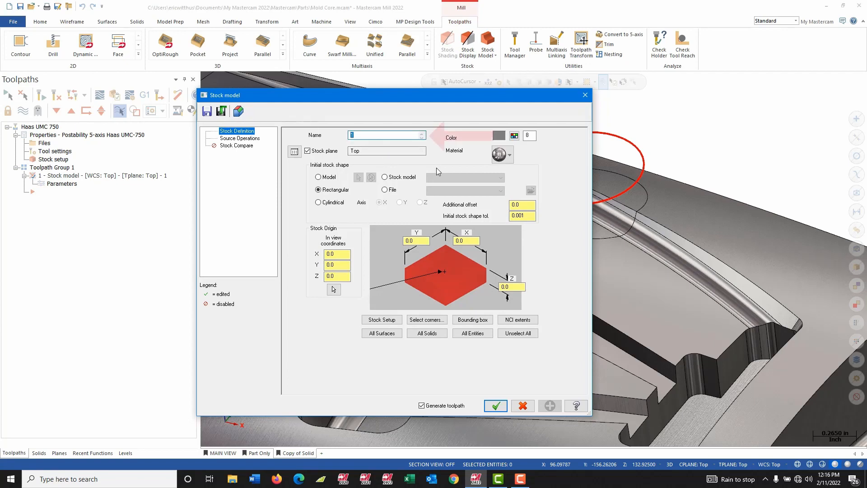
type("eld")
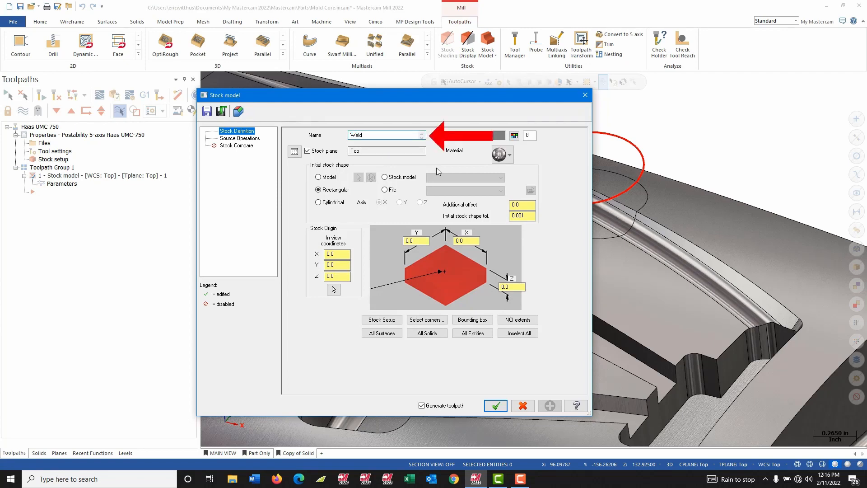
Define the initial stock shape from the split faces within the projected circle, with an additional offset of .15, and generate the stock model.
left_click(319, 177)
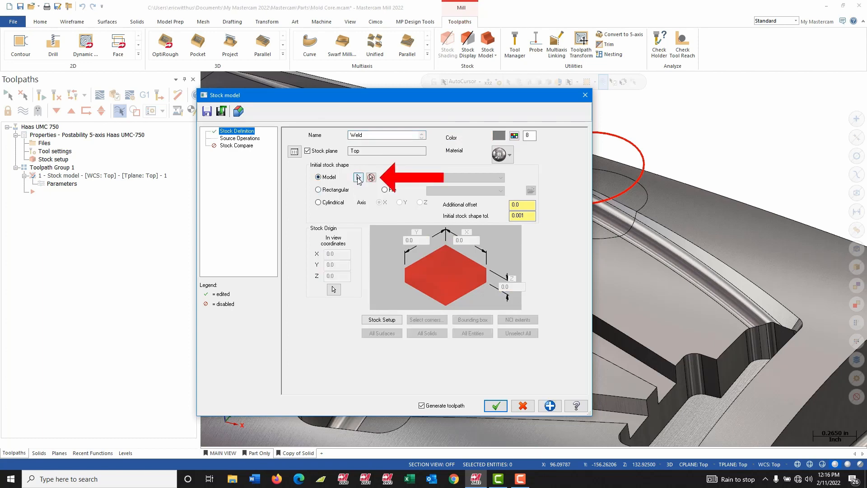
left_click(359, 178)
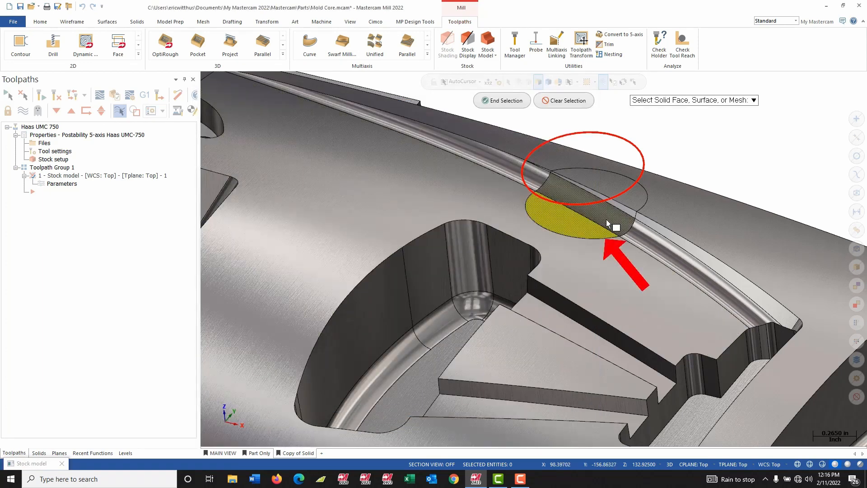
left_click(637, 192)
left_click(503, 100)
double_click(513, 206)
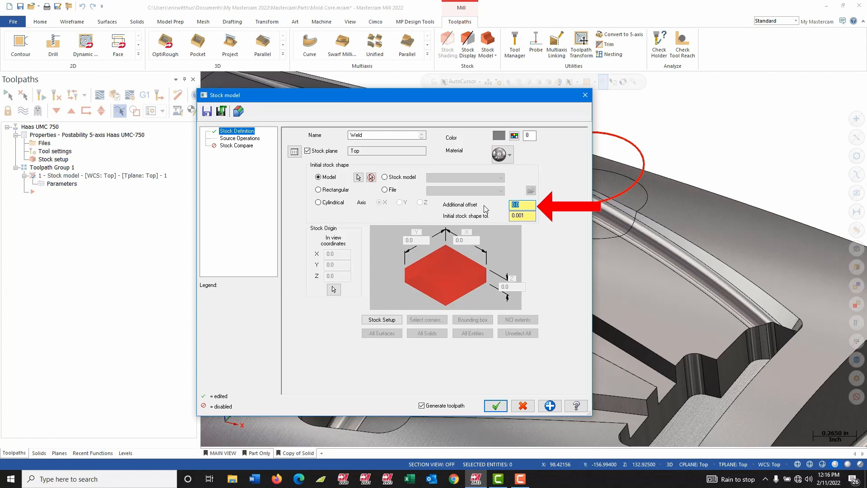
type(".15")
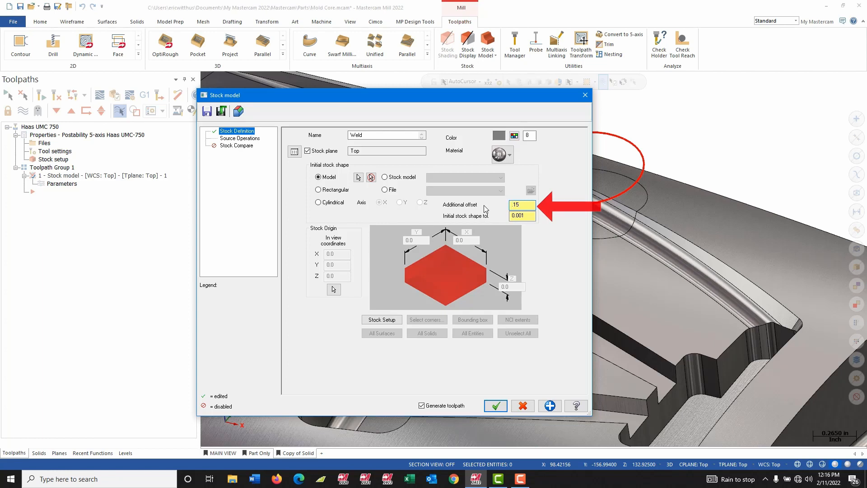
left_click(497, 407)
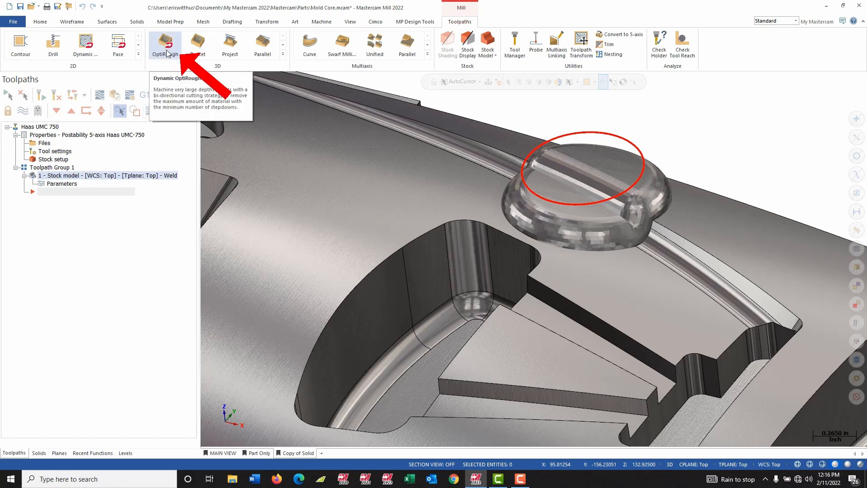
Start a Dynamic OptiRough toolpath and select all faces of the solid as machining geometry.
left_click(169, 44)
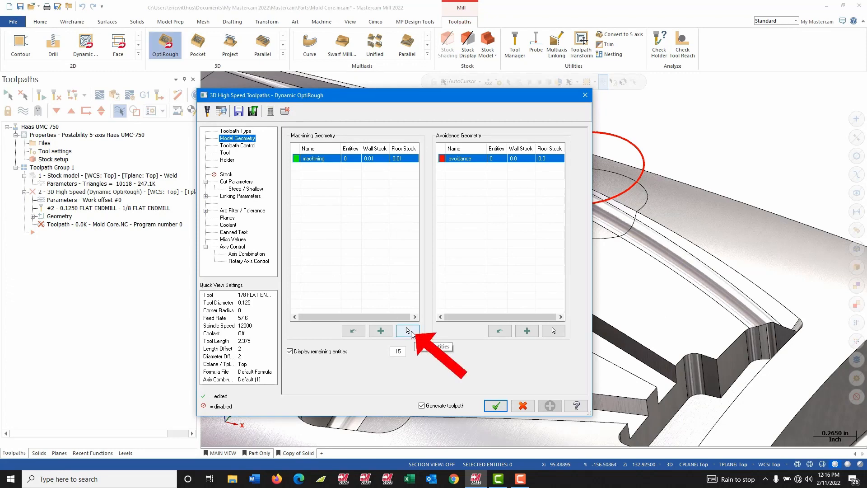
left_click(407, 330)
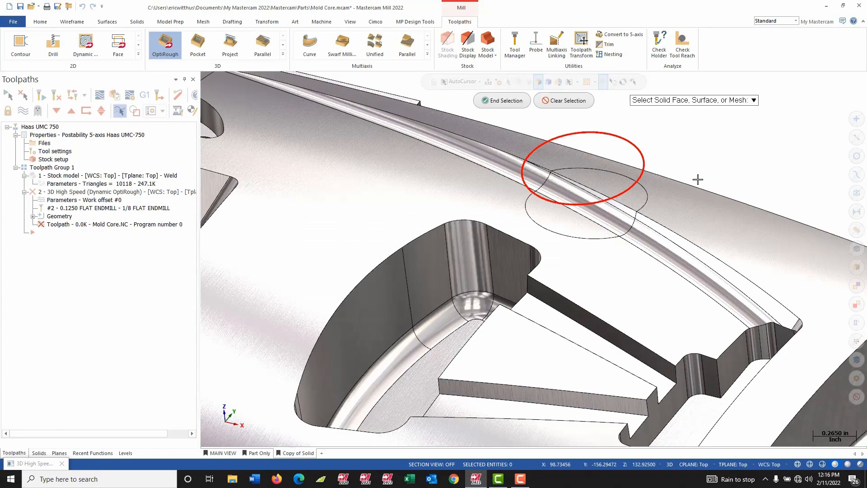
key("ctrl+a")
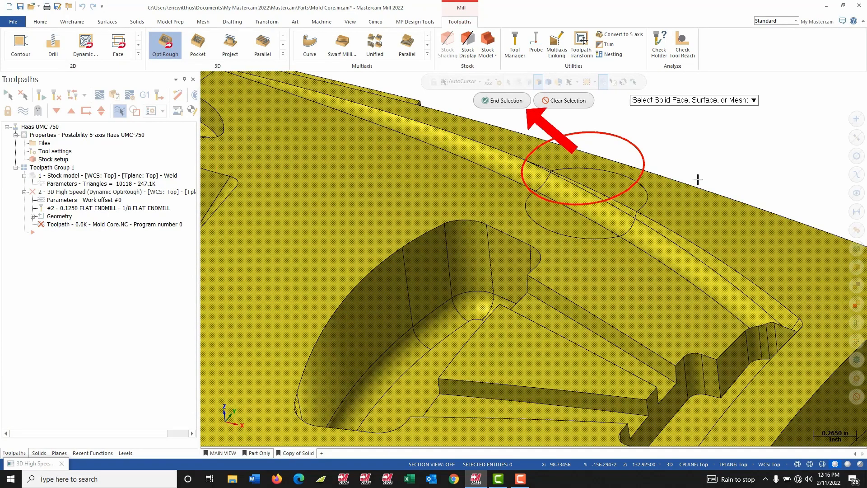
left_click(495, 101)
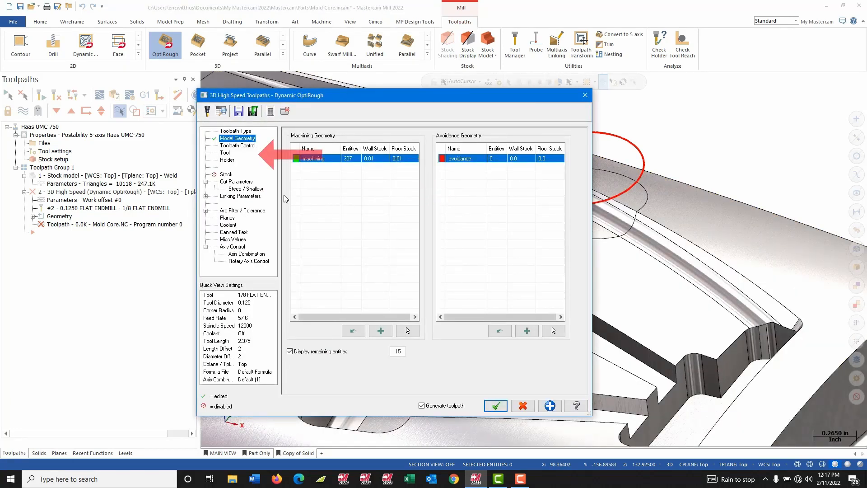
Enable RCTF for the 1/8 flat endmill, and review the toolpath's cut and linking parameters.
left_click(225, 153)
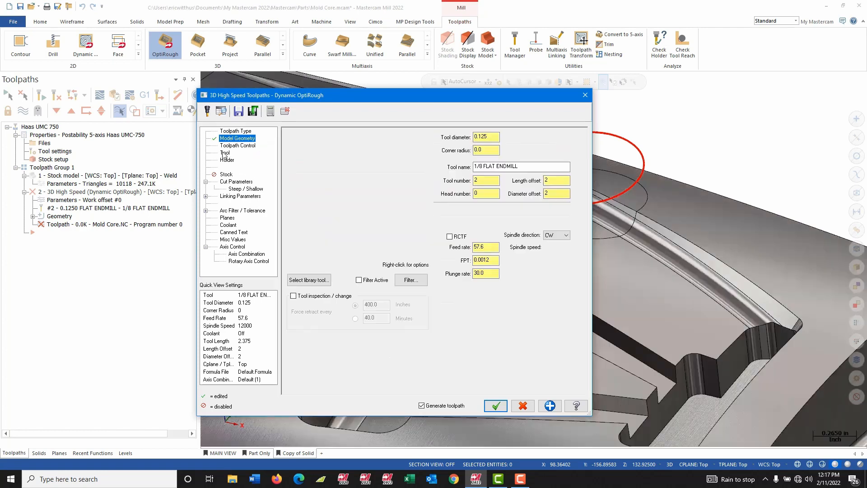
left_click(458, 236)
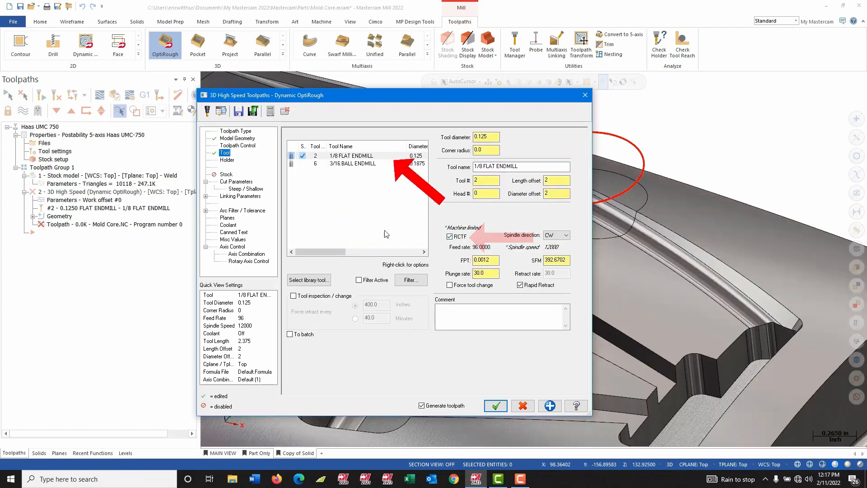
left_click(235, 182)
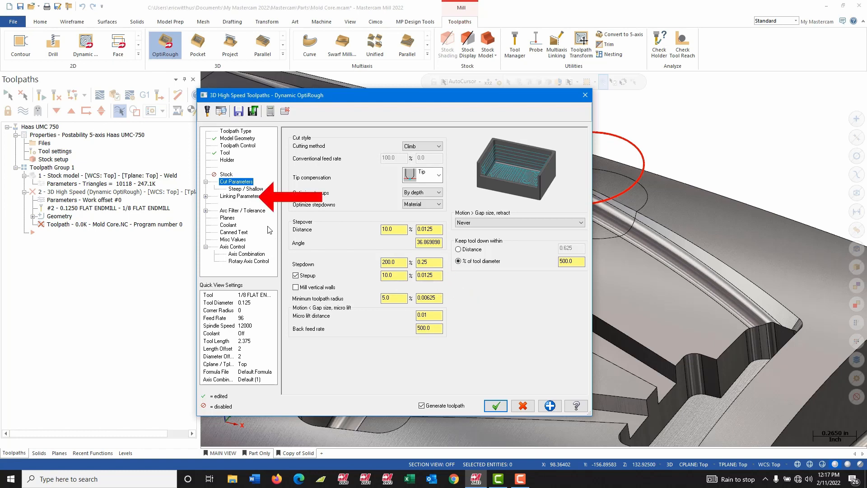
left_click(240, 196)
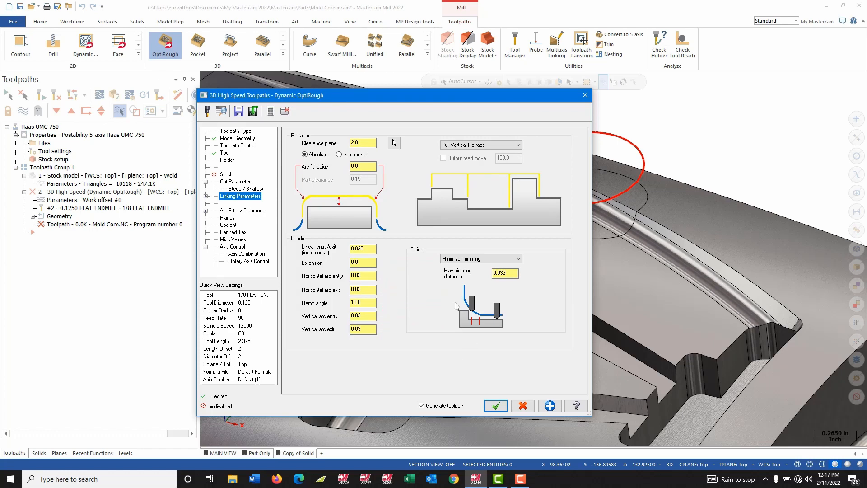
Enable rest material computed from one other operation, choose the Weld stock model as the source, and generate the OptiRough toolpath.
left_click(227, 176)
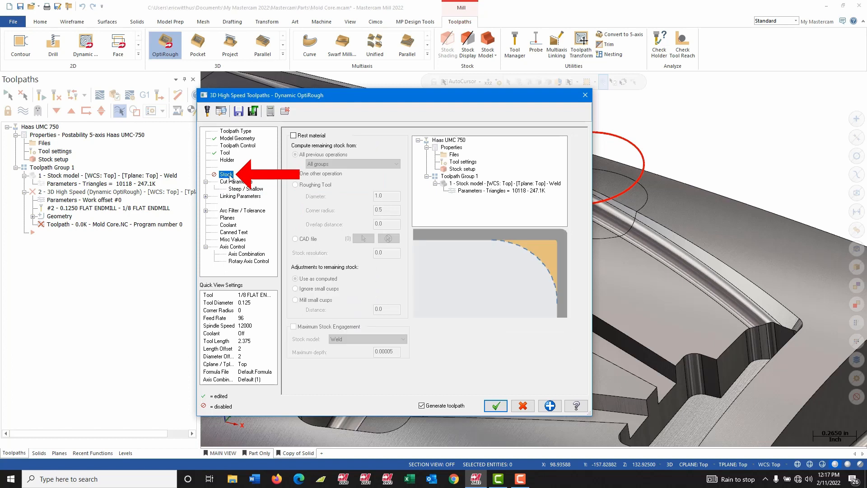
left_click(302, 136)
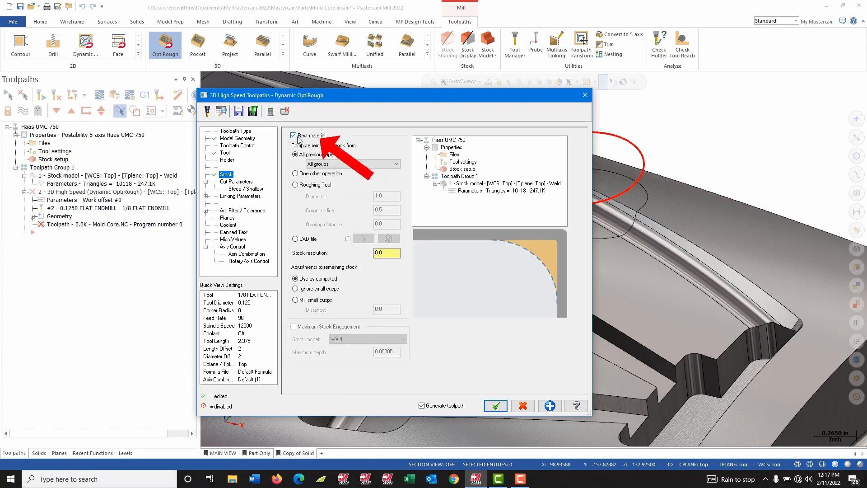
left_click(309, 174)
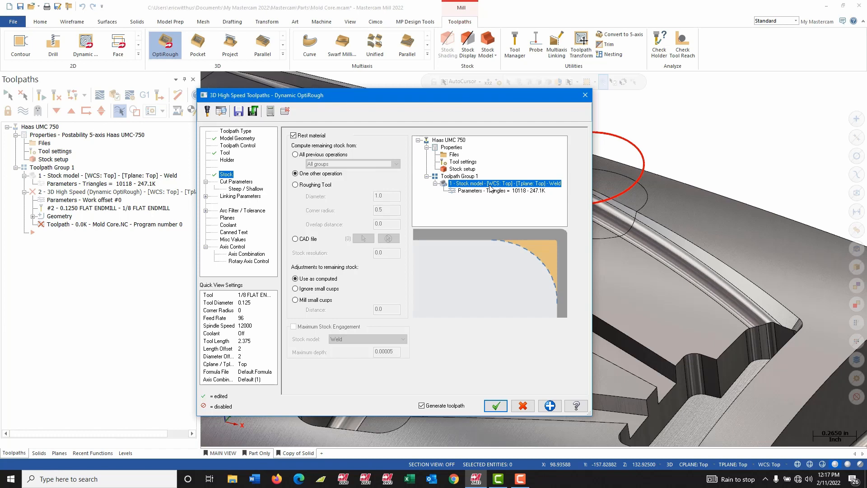
left_click(496, 406)
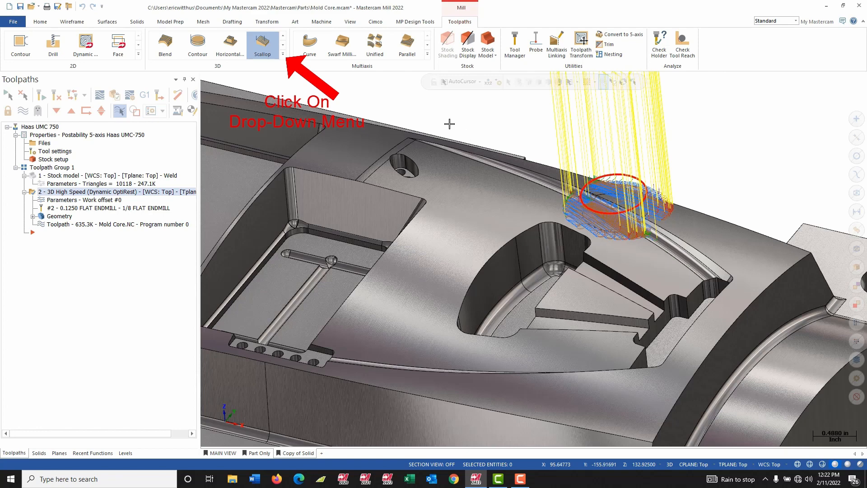
Start a 3D Scallop finishing toolpath and select the entire model as machining geometry.
left_click(283, 54)
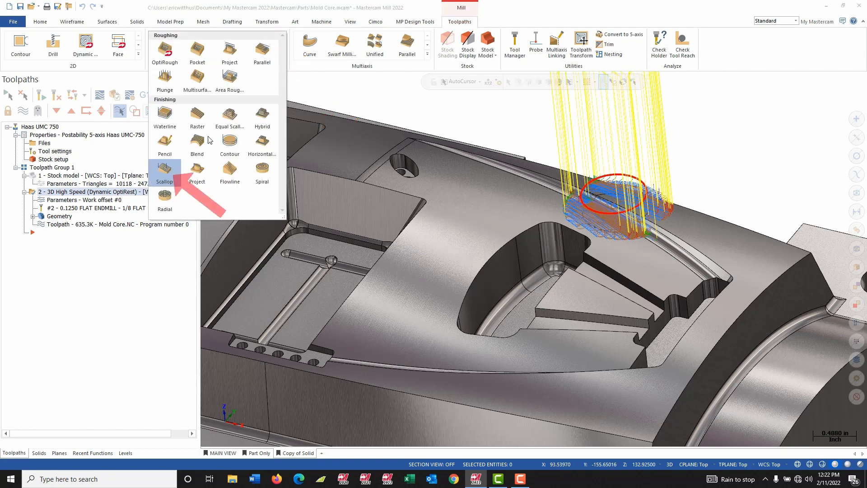
left_click(166, 170)
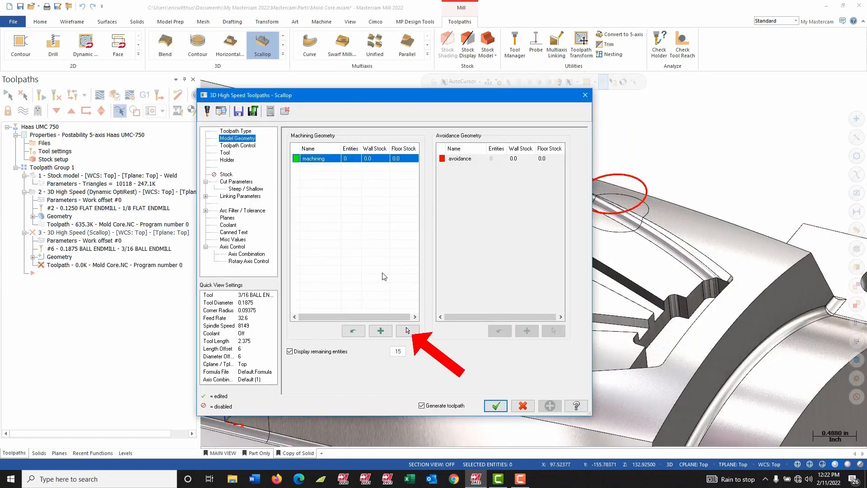
left_click(407, 331)
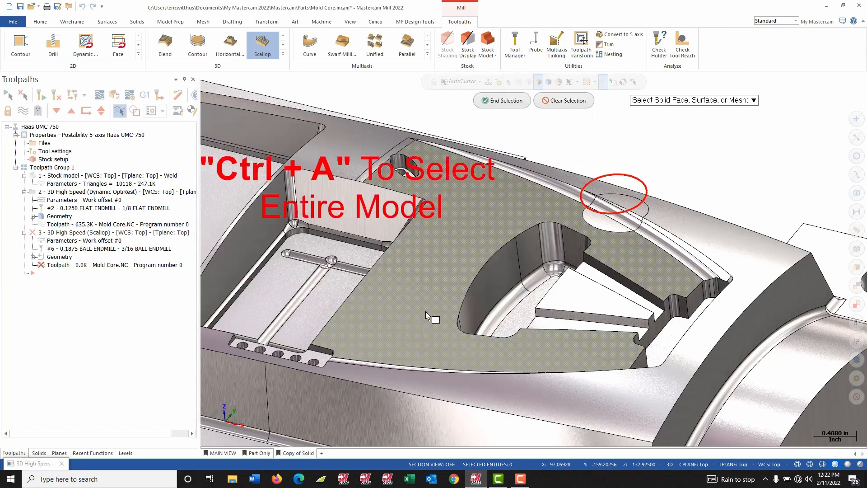
key("ctrl+a")
left_click(428, 316)
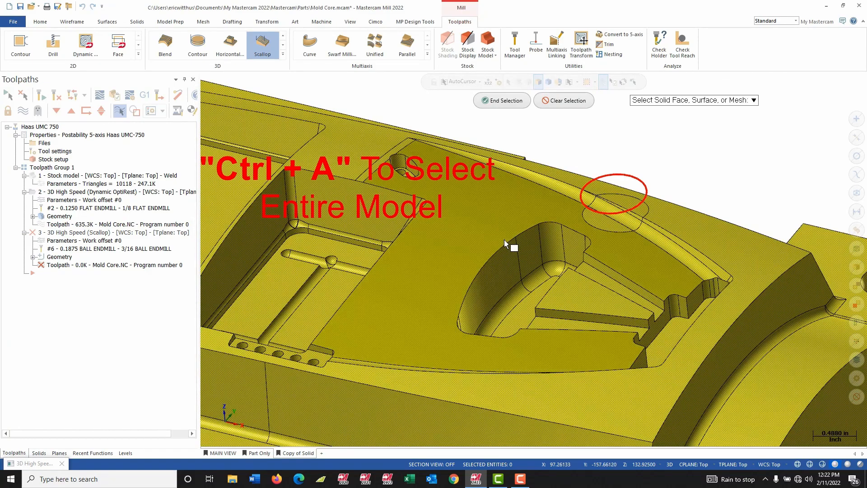
left_click(504, 101)
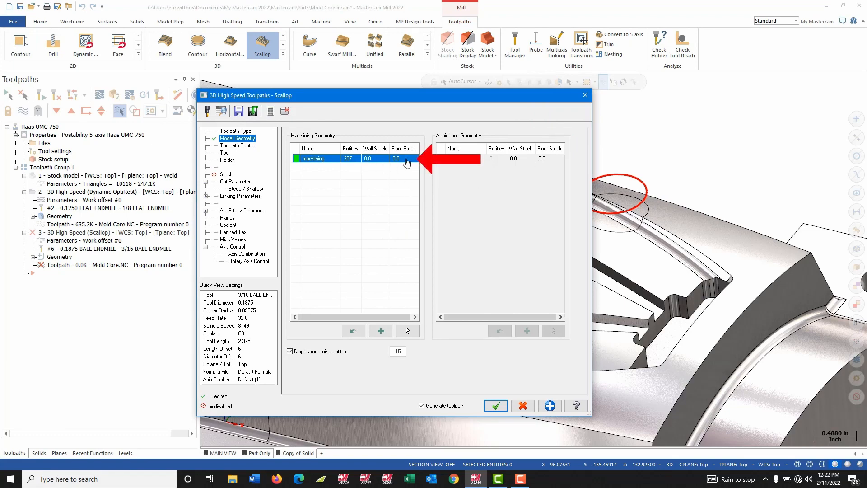
Chain the long curved solid edge along the rib through the weld area as the Scallop toolpath's guiding curve.
left_click(238, 146)
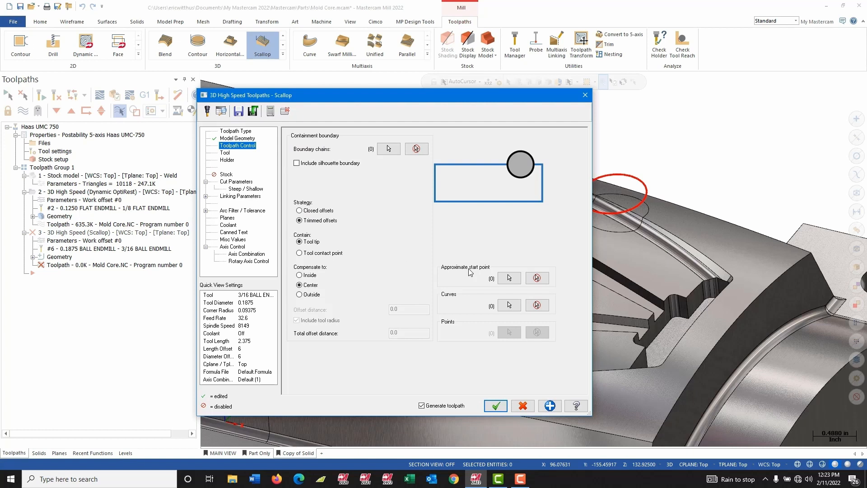
left_click(511, 306)
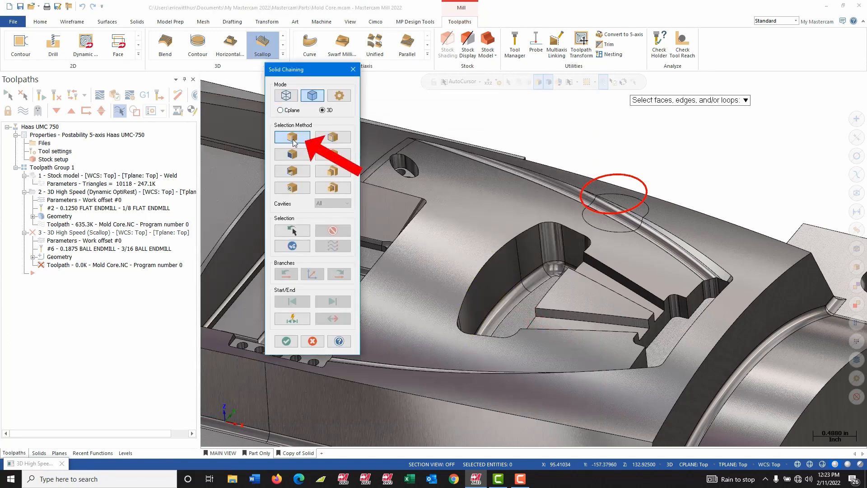
left_click(692, 272)
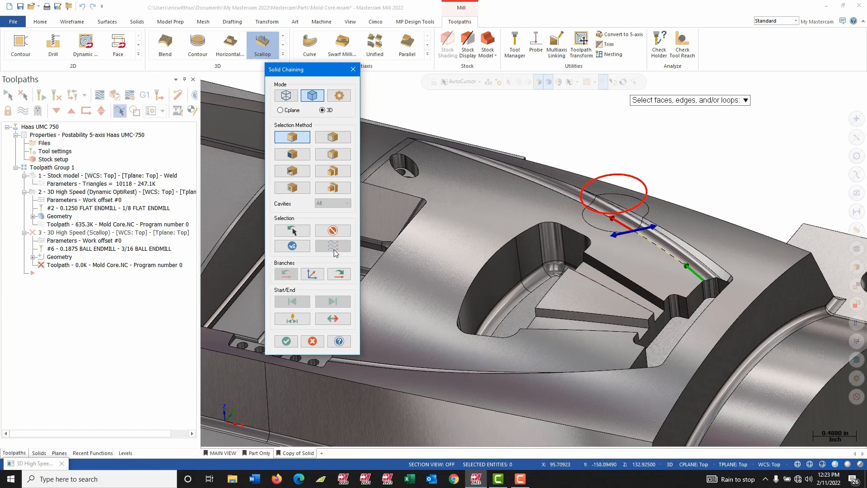
left_click(342, 275)
left_click(342, 275)
left_click(342, 276)
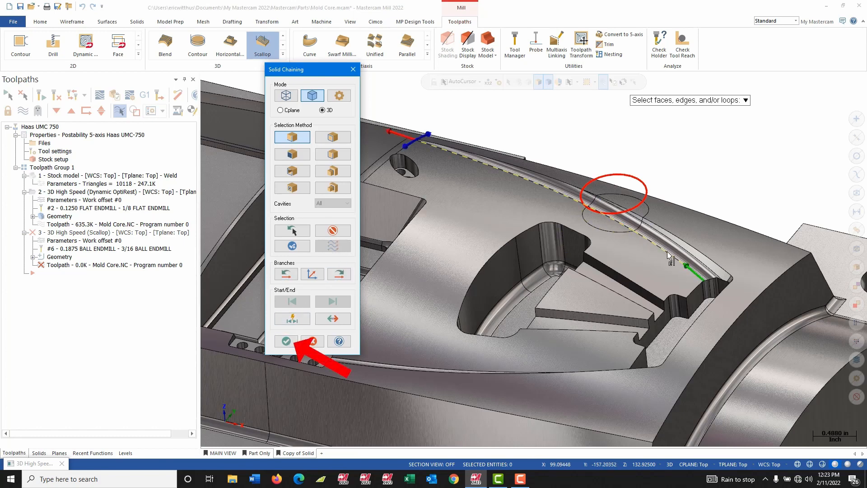
left_click(287, 341)
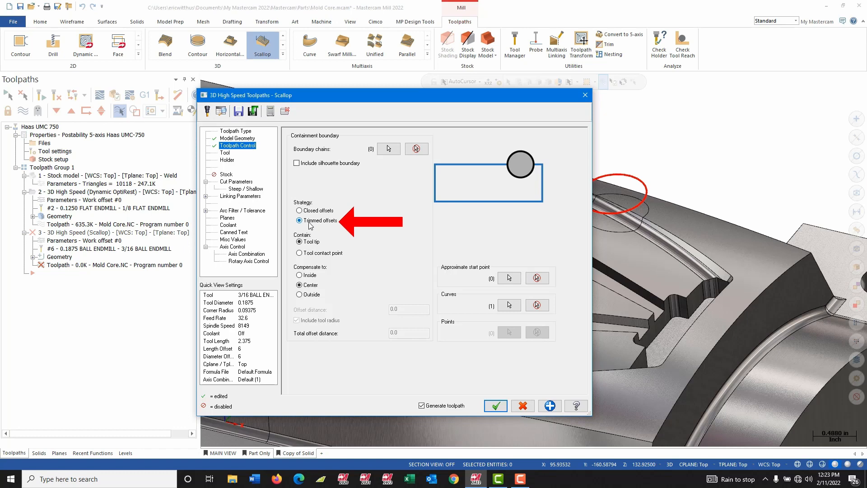
Choose the 3/16 ball endmill for the Scallop toolpath, and review its cut and linking parameters.
left_click(226, 153)
left_click(336, 164)
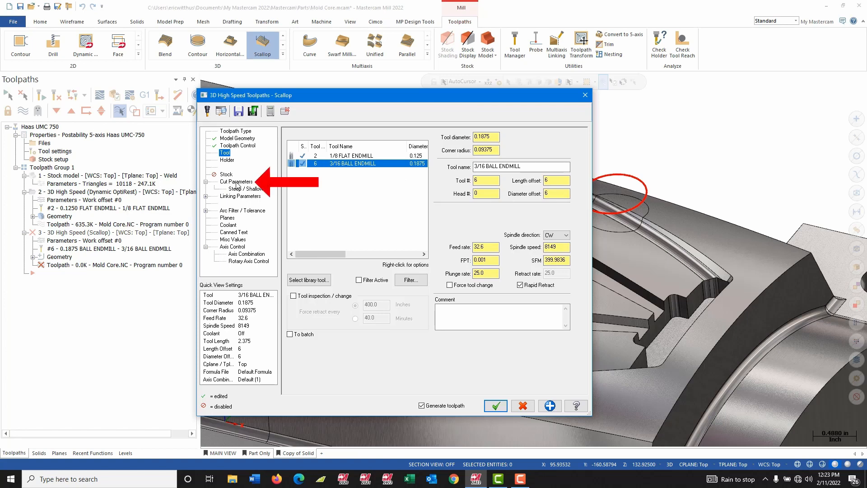
left_click(237, 182)
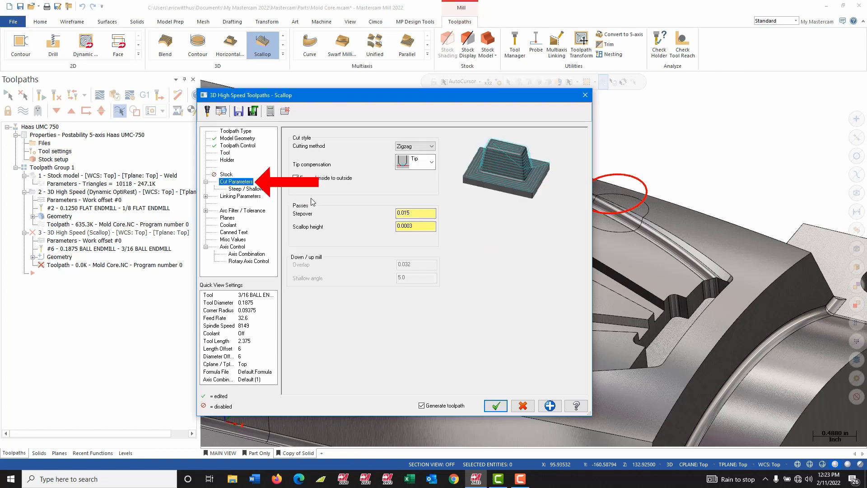
left_click(244, 197)
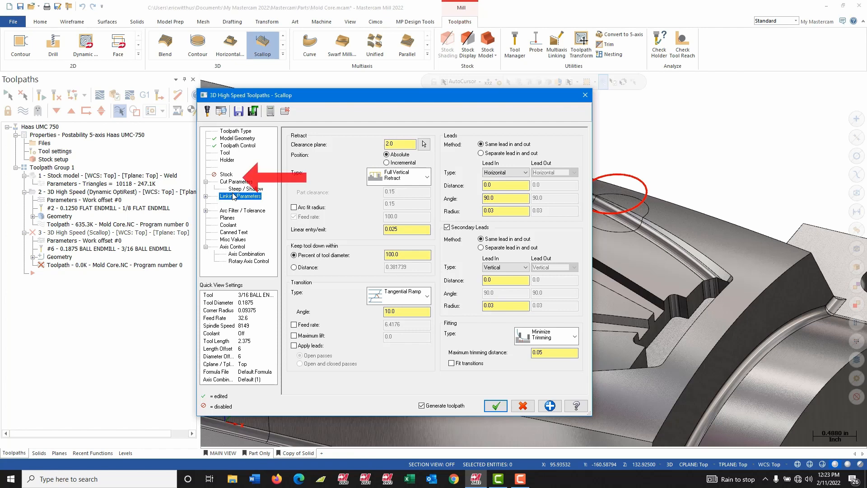
Enable trim to stock using the Weld stock model as the one other operation, and generate the Scallop toolpath.
left_click(227, 175)
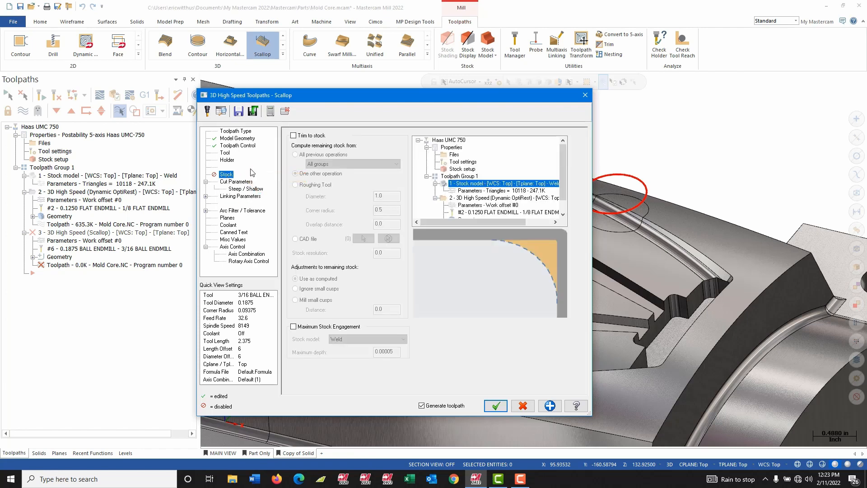
left_click(315, 137)
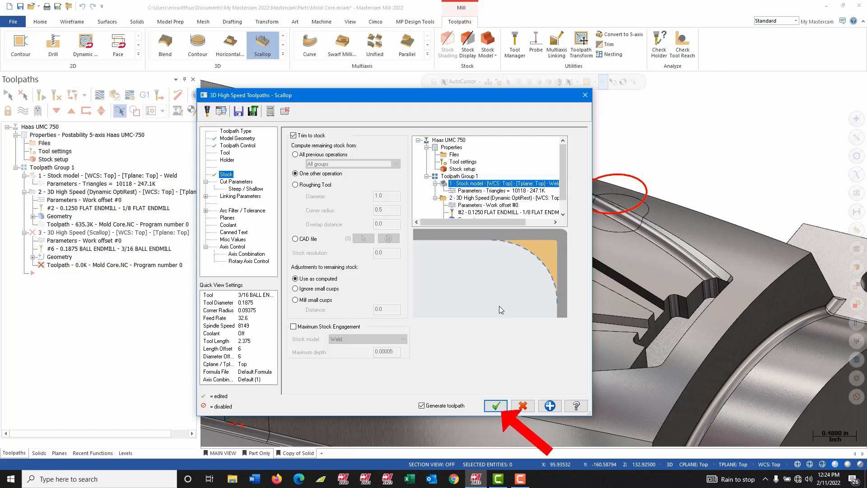
left_click(496, 406)
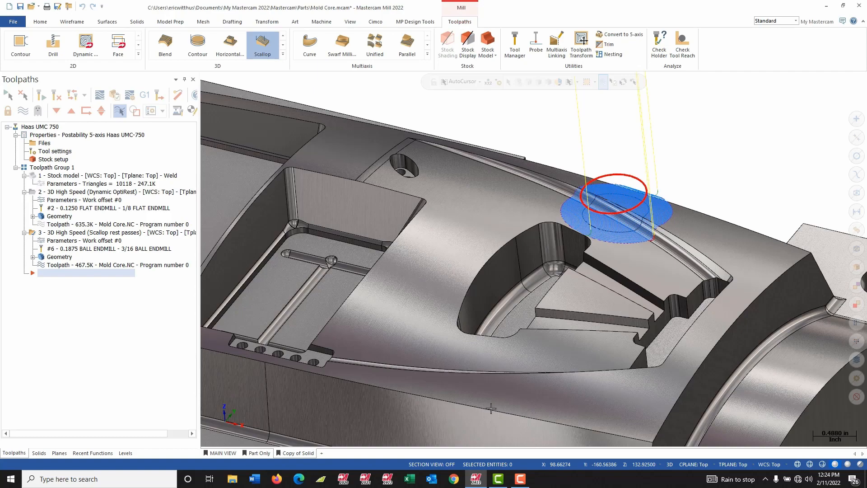
Examine the scallop passes over the weld area up close in wireframe, and restore the shaded display.
mouse_move(675, 223)
middle_mouse_down()
mouse_move(662, 203)
mouse_move(655, 211)
mouse_move(637, 199)
middle_mouse_up()
scroll(649, 174, "up", 3)
scroll(650, 180, "up", 1)
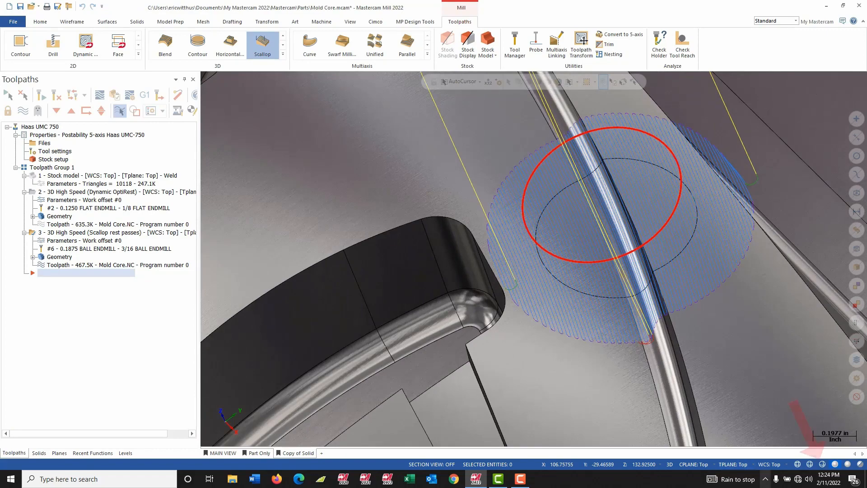
left_click(823, 464)
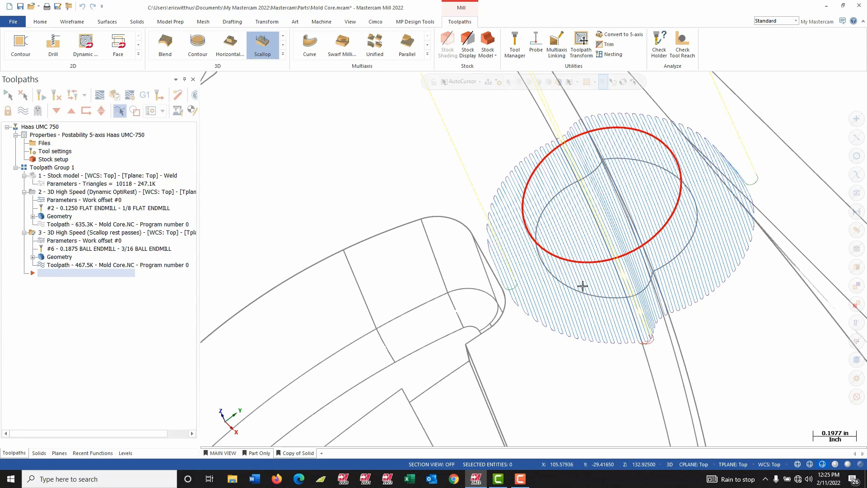
mouse_move(638, 310)
middle_mouse_down()
mouse_move(633, 284)
mouse_move(645, 271)
mouse_move(665, 269)
mouse_move(614, 306)
mouse_move(643, 280)
middle_mouse_up()
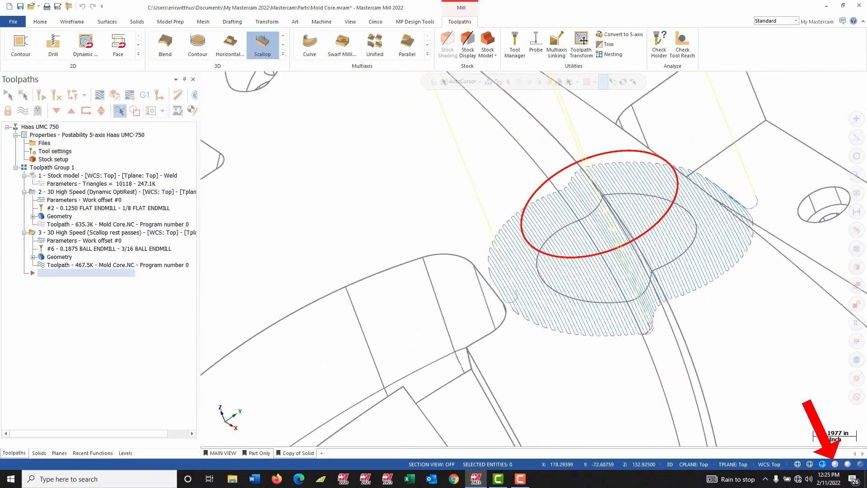
left_click(835, 465)
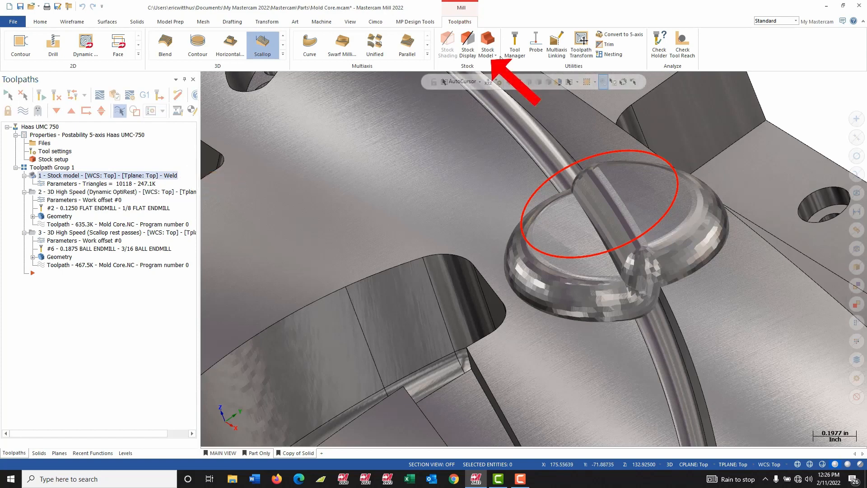
Convert the Weld stock model to a mesh, and start a new stock model named Model for Simulation.
left_click(495, 55)
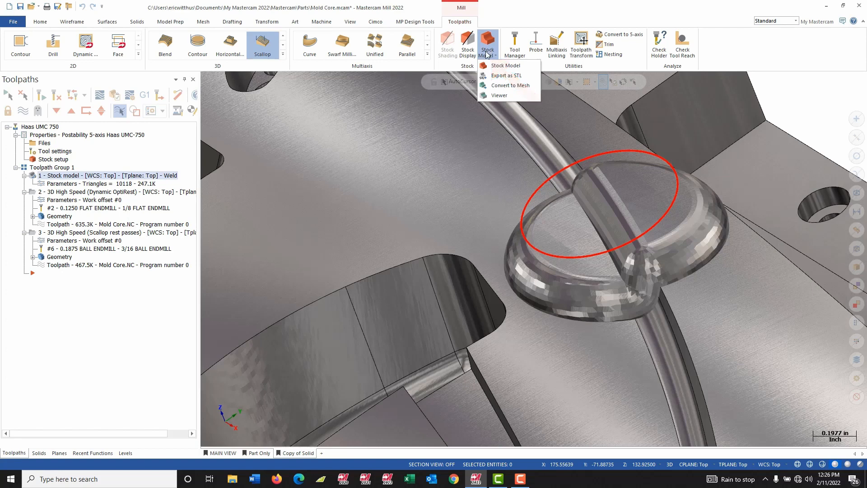
left_click(508, 86)
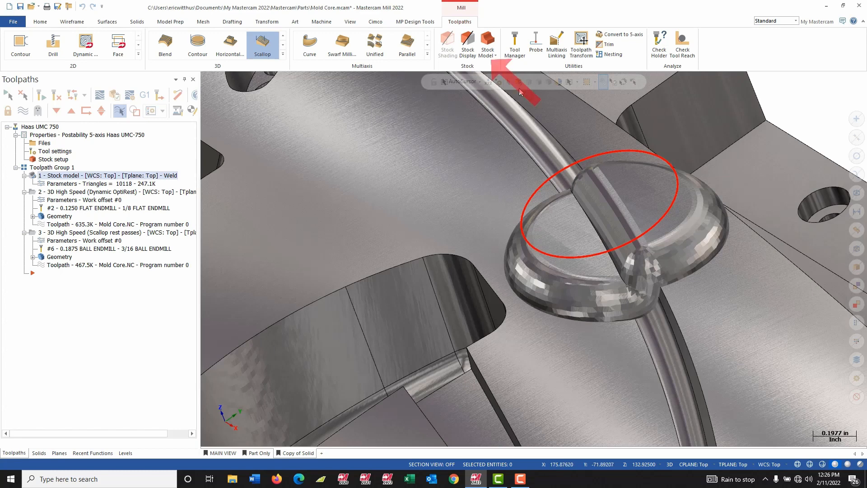
left_click(490, 41)
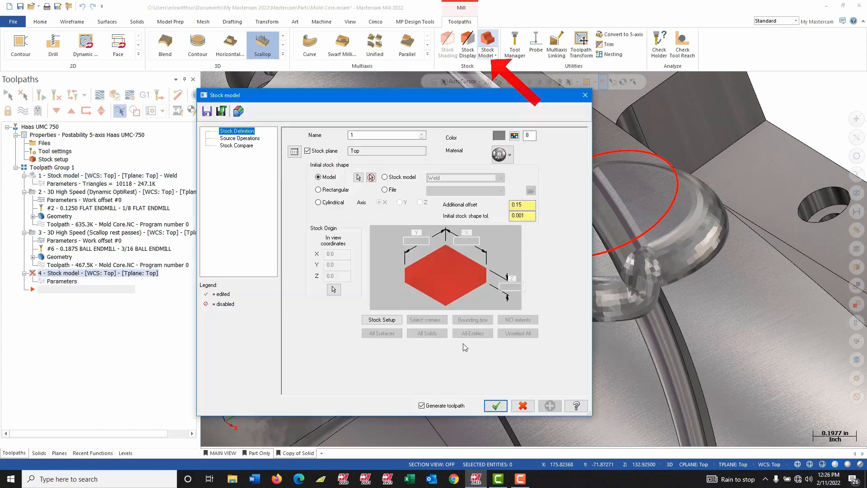
double_click(359, 134)
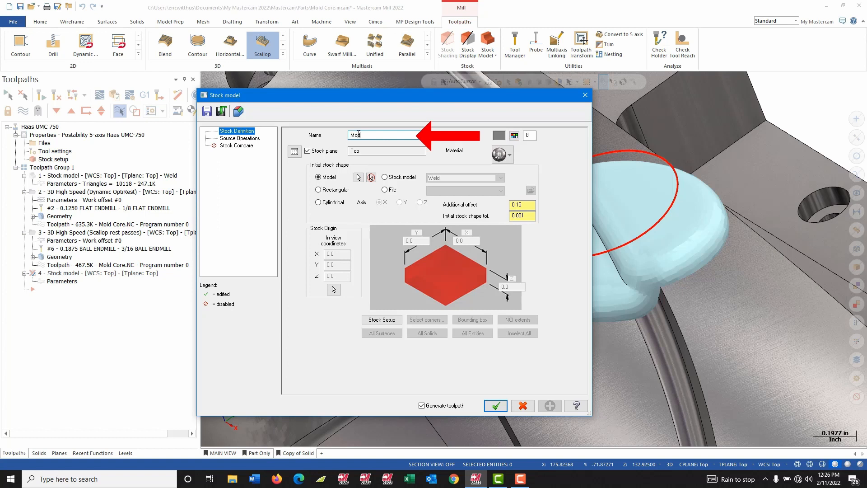
type("Model for Simulation")
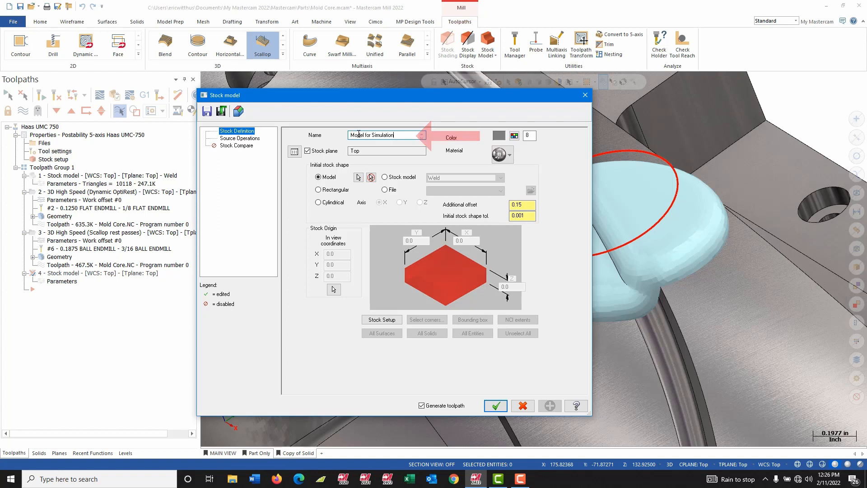
Define the initial stock shape from the entire model including the weld mesh, with an additional offset of 0, and generate the stock model.
left_click(358, 178)
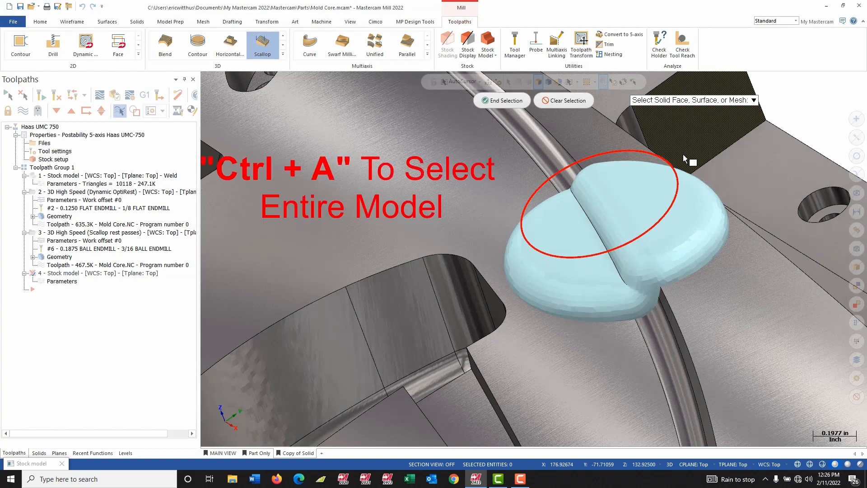
key("ctrl+a")
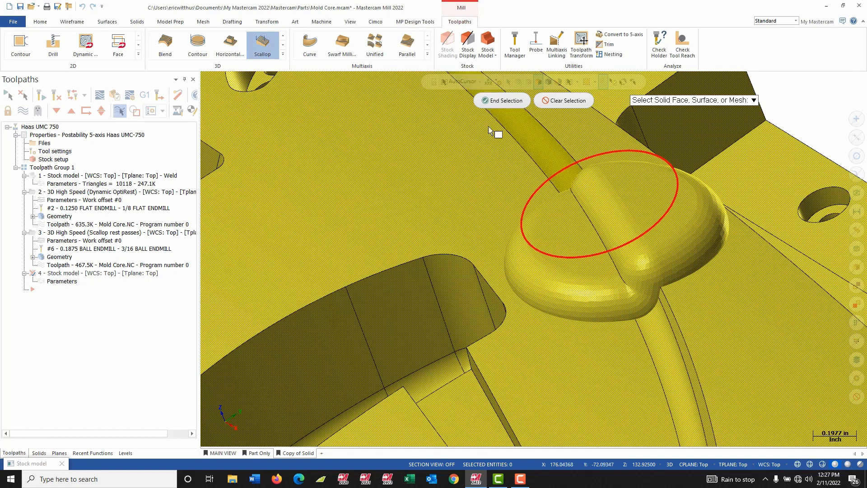
left_click(503, 100)
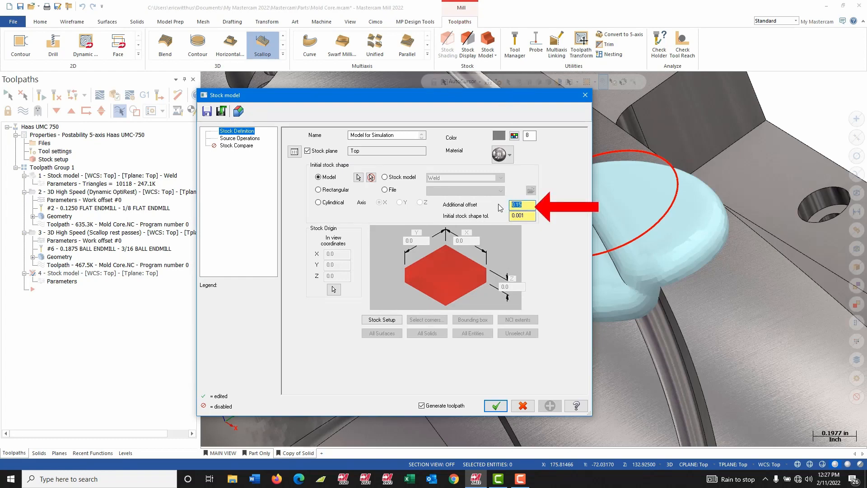
type("0")
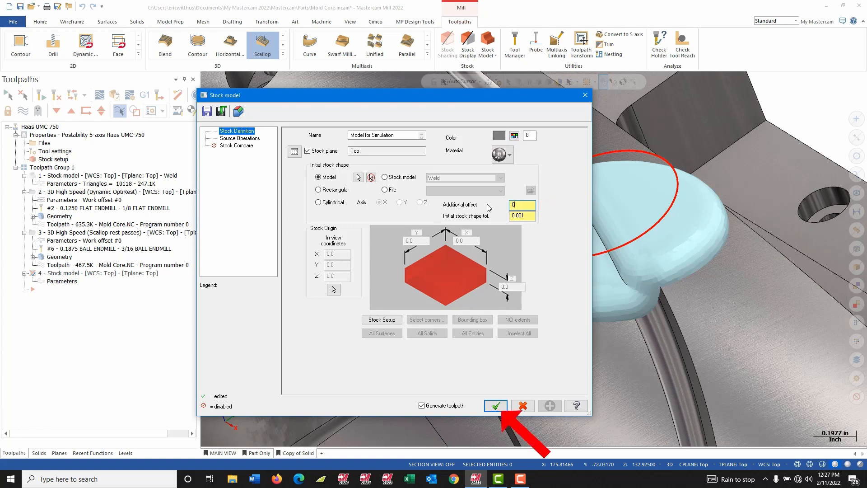
left_click(495, 406)
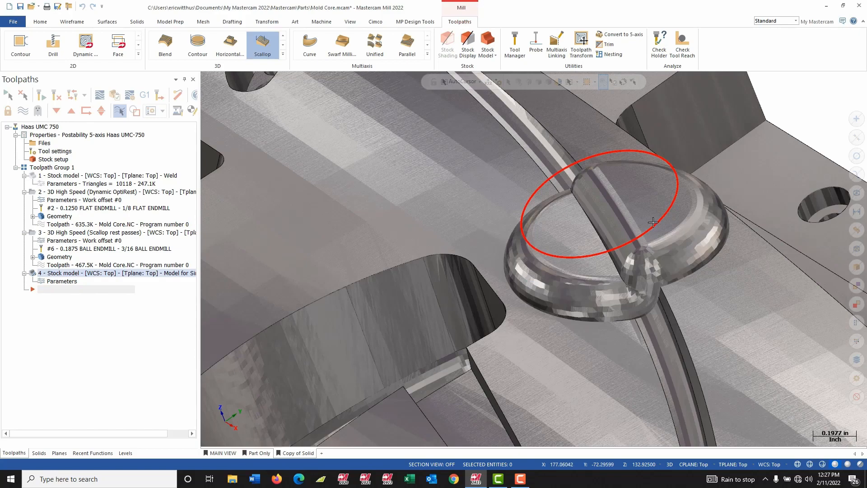
mouse_move(563, 230)
middle_mouse_down()
mouse_move(569, 202)
mouse_move(553, 249)
mouse_move(565, 217)
mouse_move(556, 230)
mouse_move(609, 219)
middle_mouse_up()
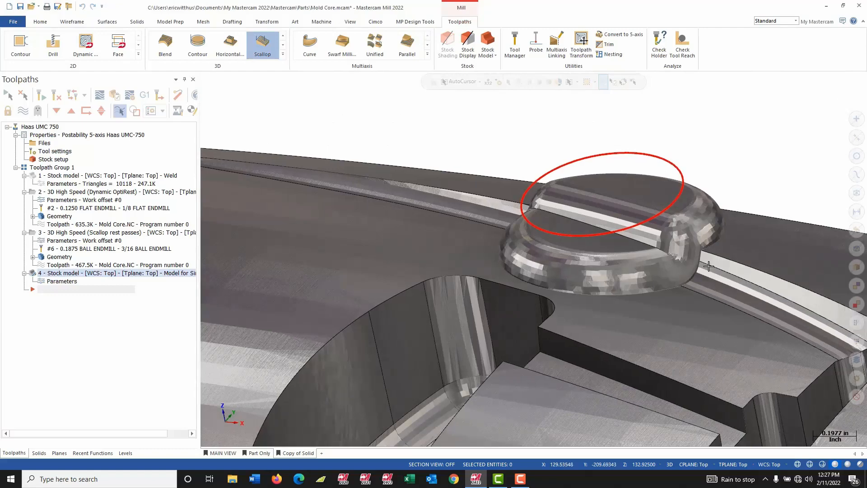
Set the simulator's stock to the Model for Simulation stock model, and enable fixtures from level 10000, fixturing.
middle_click_drag(681, 298, 624, 304)
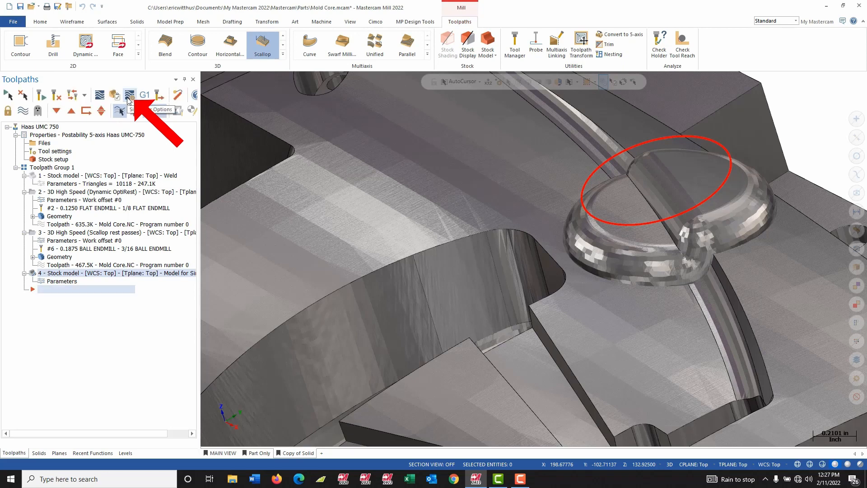
left_click(128, 97)
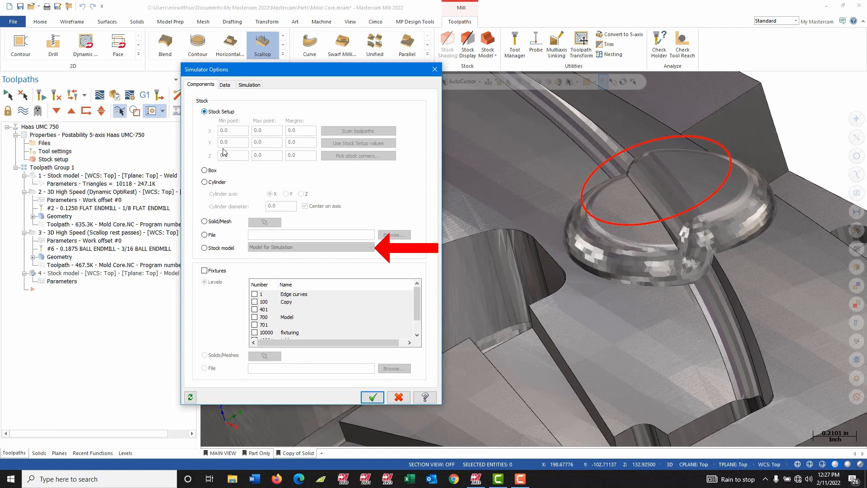
left_click(223, 248)
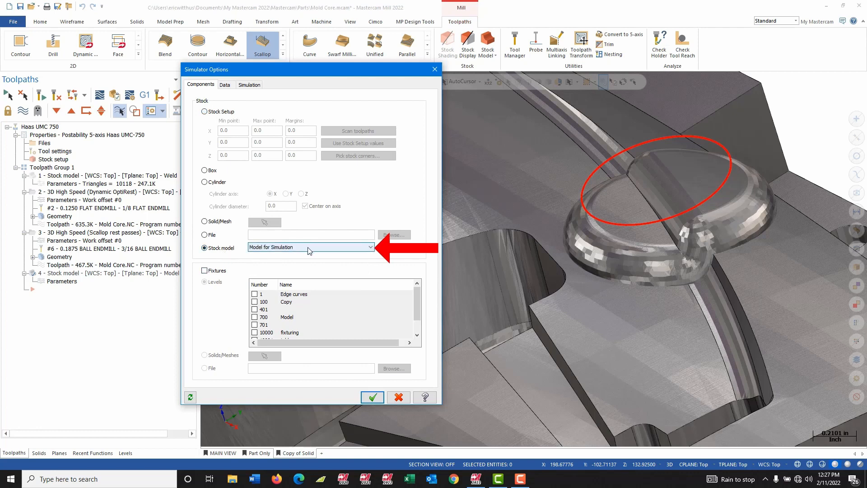
left_click(309, 248)
left_click(308, 262)
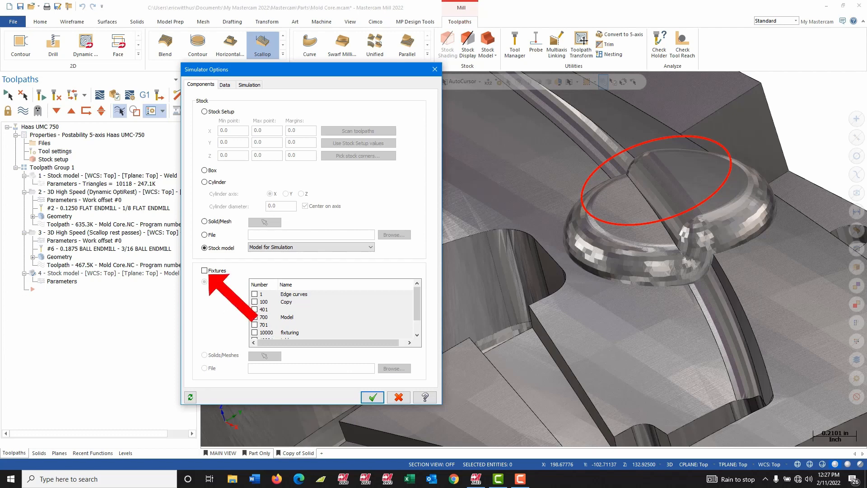
left_click(204, 270)
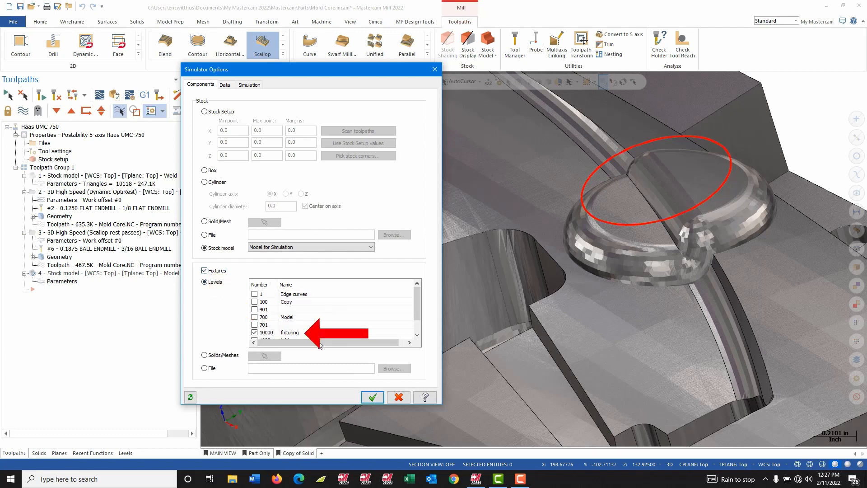
Set the simulation machine to mppostability_haas_umc-750 and accept the simulator options.
left_click(250, 86)
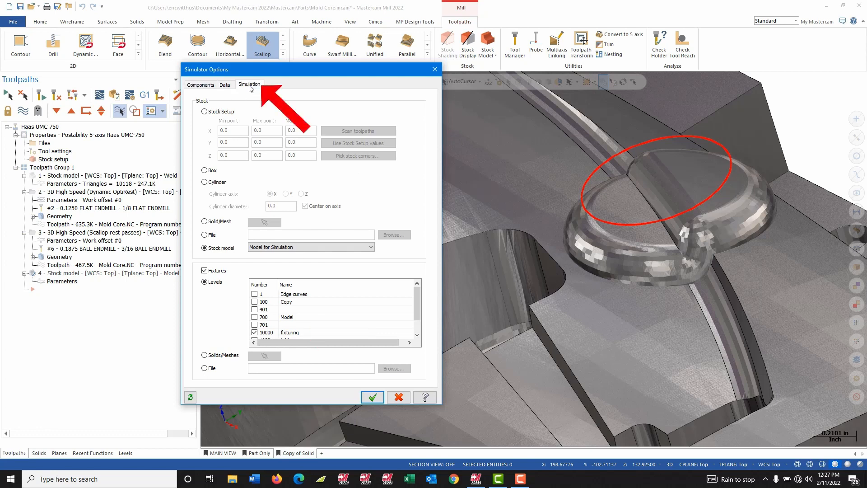
left_click(372, 119)
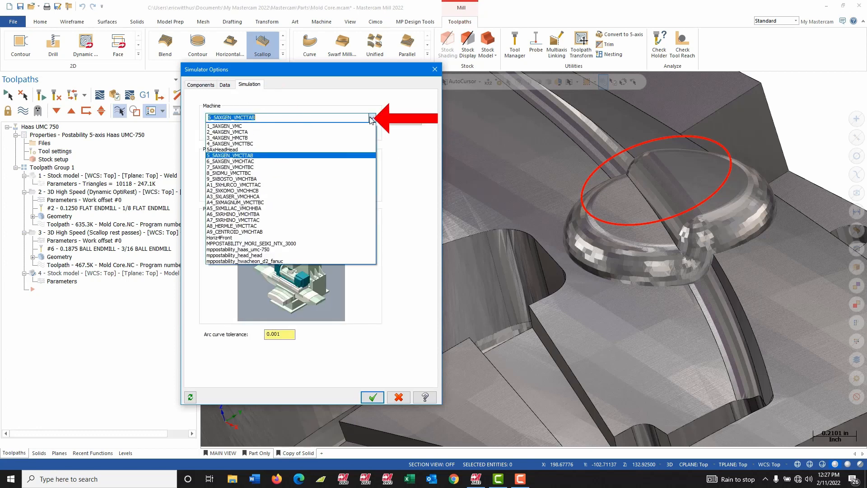
left_click(312, 252)
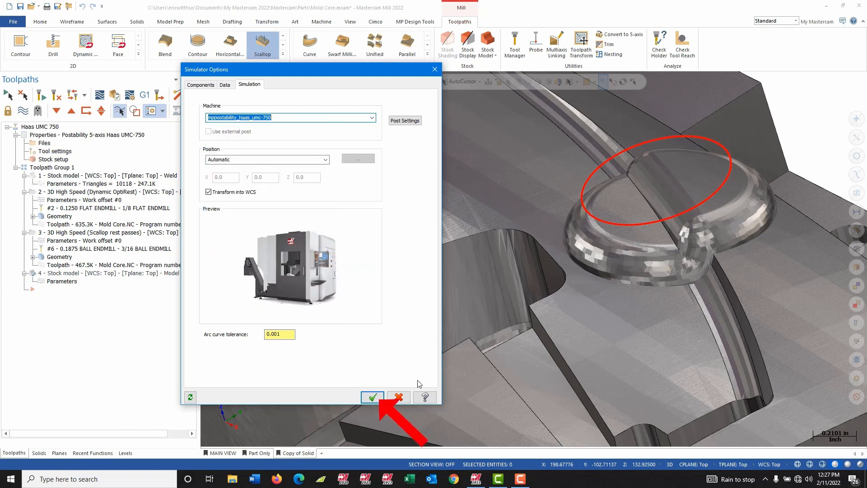
left_click(373, 397)
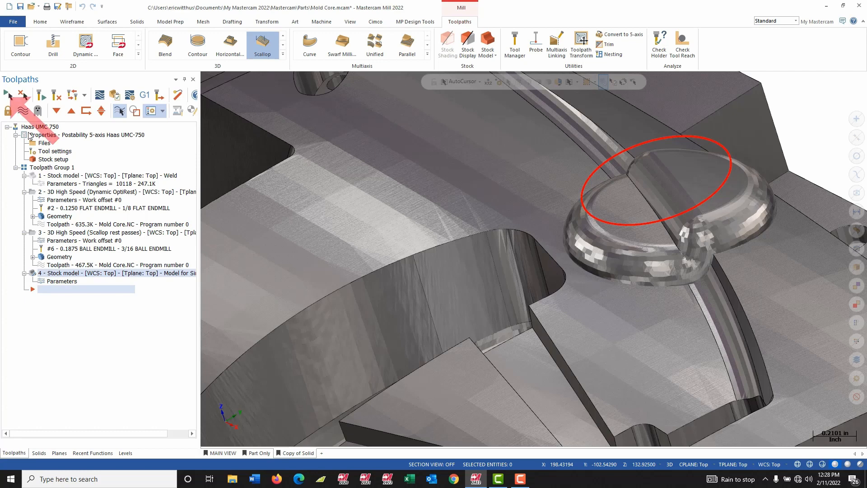
Open all operations in Mastercam Simulator and show the machine simulation with the machine housing hidden.
left_click(6, 94)
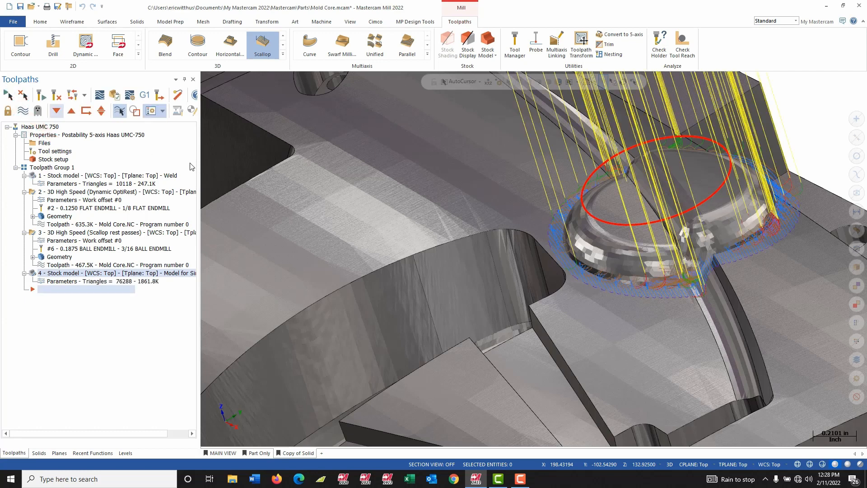
left_click(115, 96)
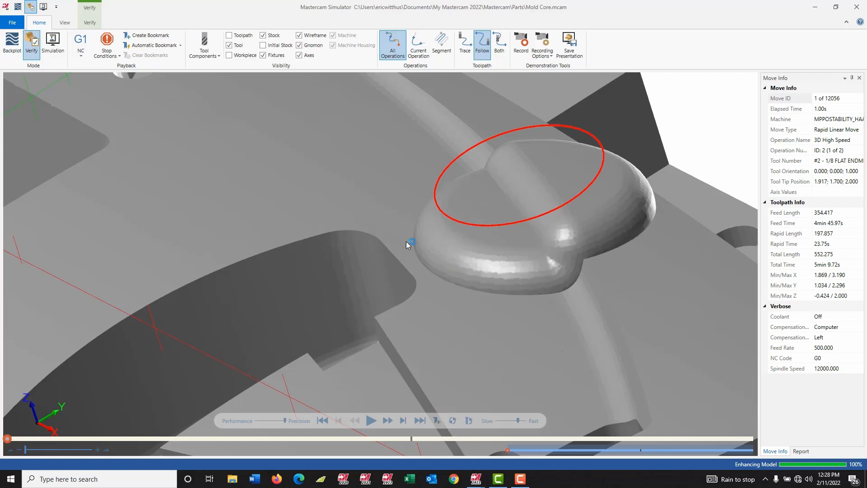
scroll(379, 235, "down", 6)
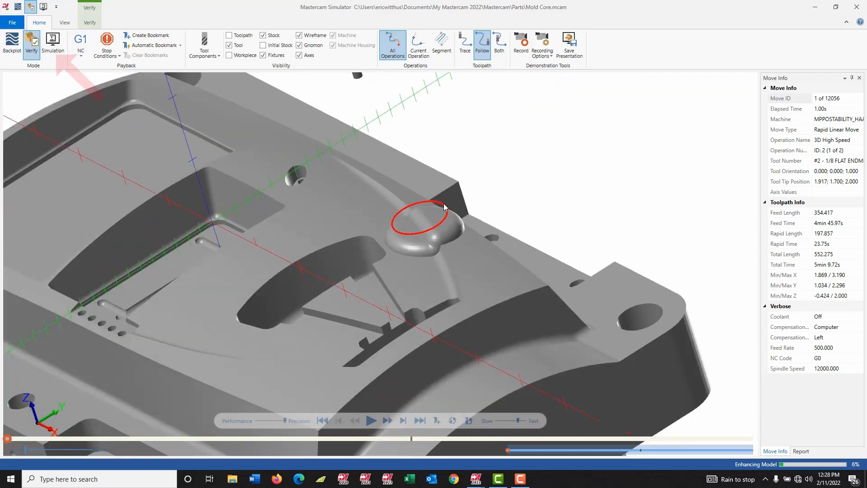
left_click(53, 44)
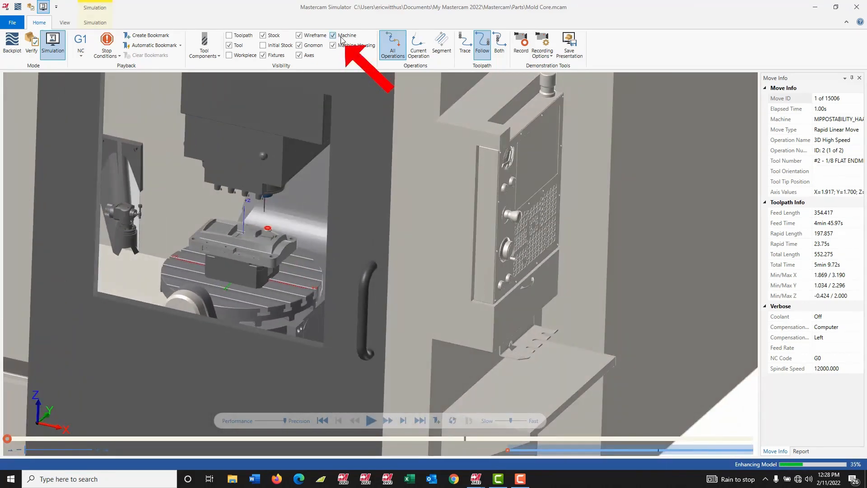
left_click(333, 46)
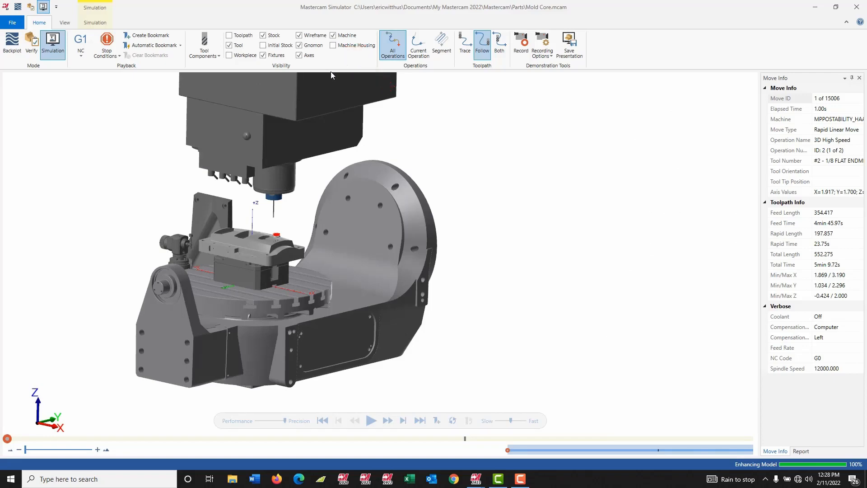
Reduce the playback speed and start the machine simulation with the weld area in close view.
scroll(253, 243, "up", 10)
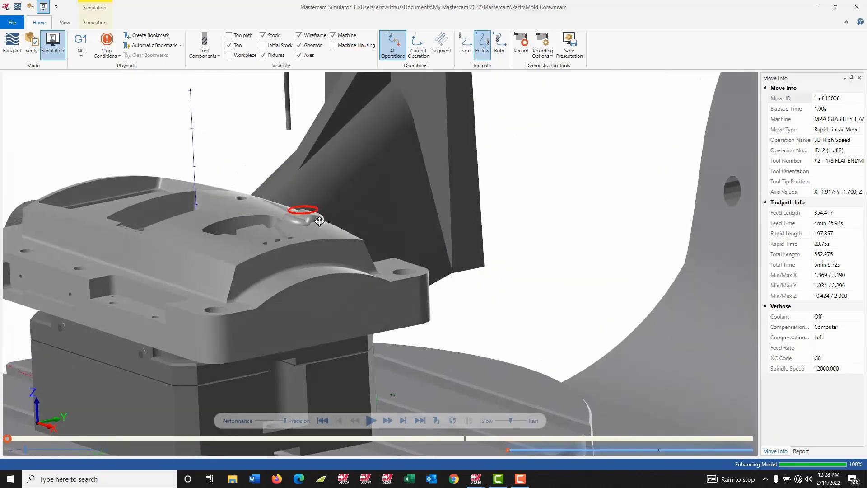
middle_click_drag(320, 222, 318, 225)
scroll(318, 266, "down", 5)
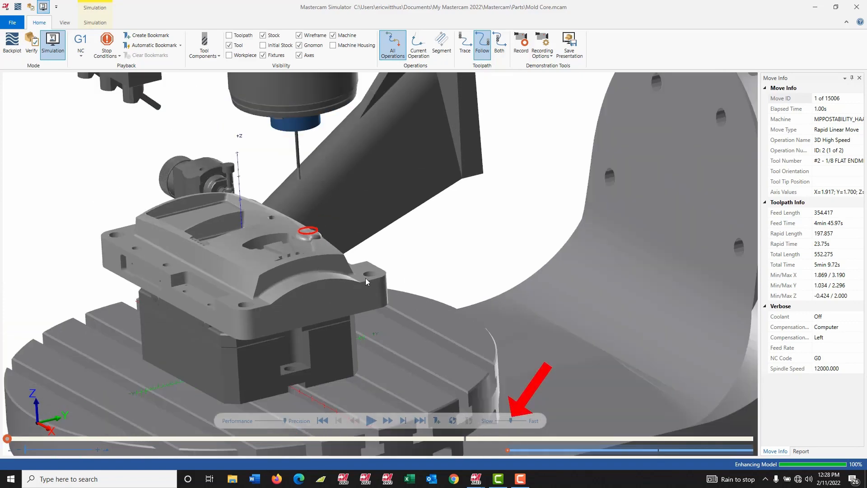
left_click_drag(509, 425, 500, 423)
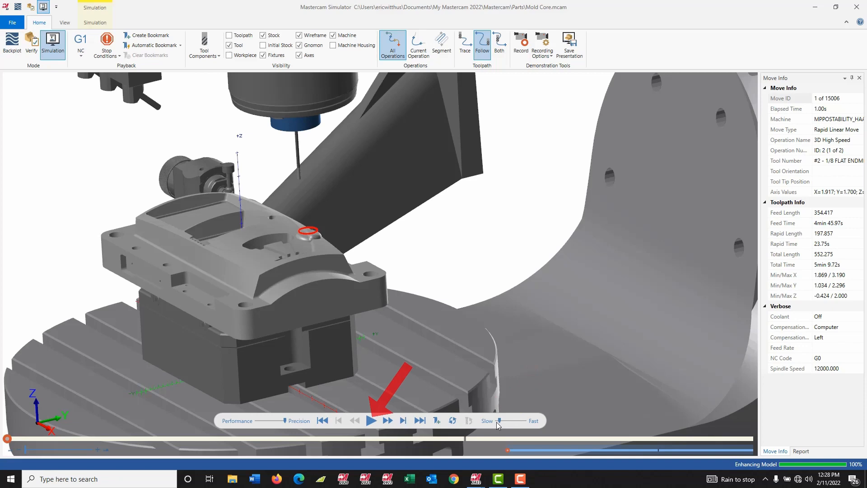
left_click(371, 421)
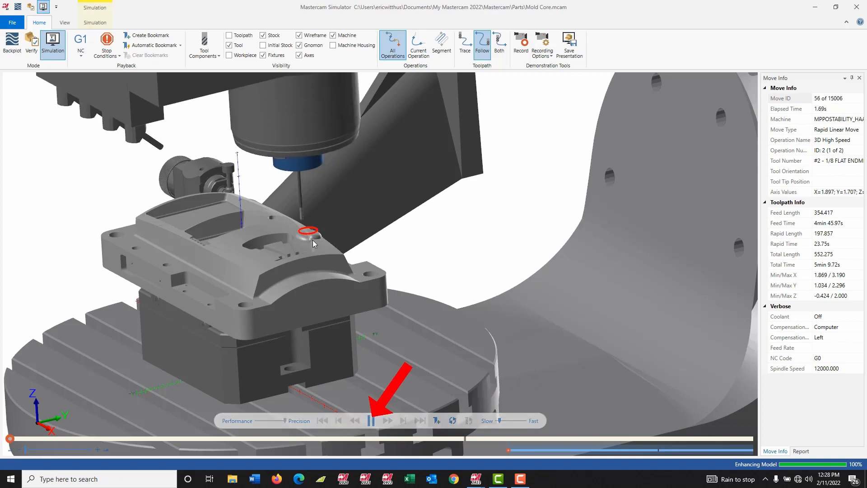
scroll(301, 237, "up", 4)
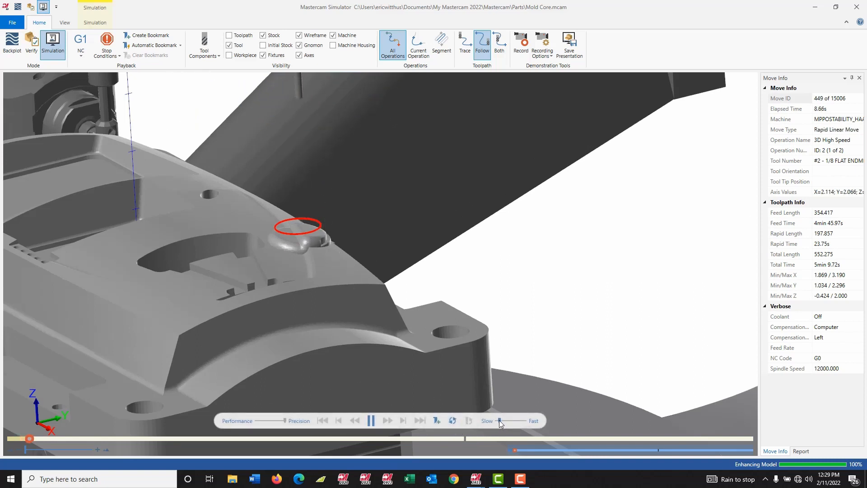
Adjust the playback speed while running the roughing and scallop toolpaths to the end, and inspect the machined weld area.
left_click_drag(500, 420, 502, 420)
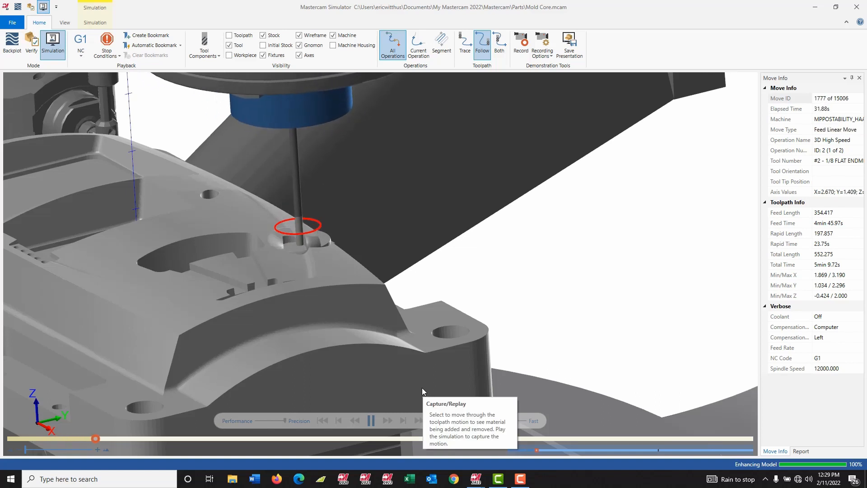
left_click(506, 421)
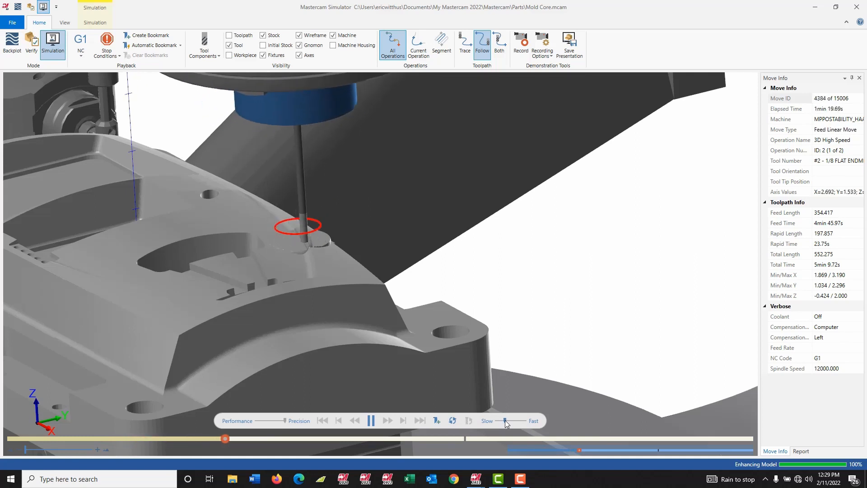
mouse_move(507, 423)
left_mouse_down()
mouse_move(496, 424)
mouse_move(512, 415)
left_mouse_up()
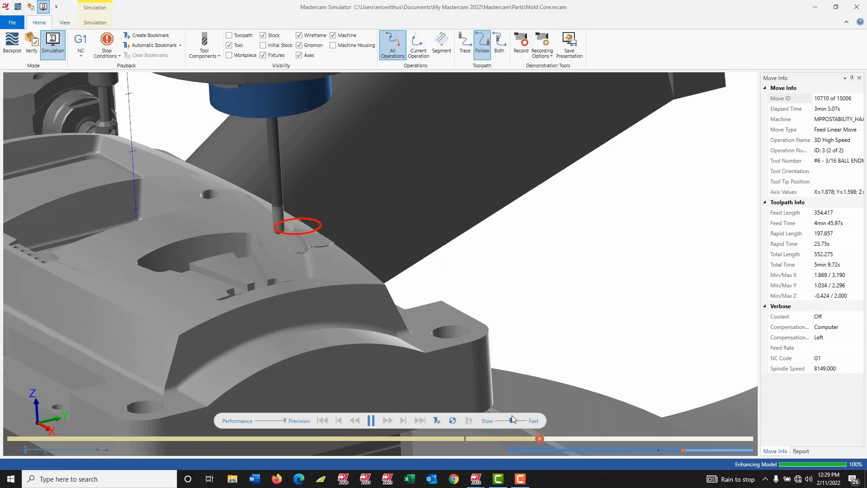
left_click_drag(512, 416, 508, 417)
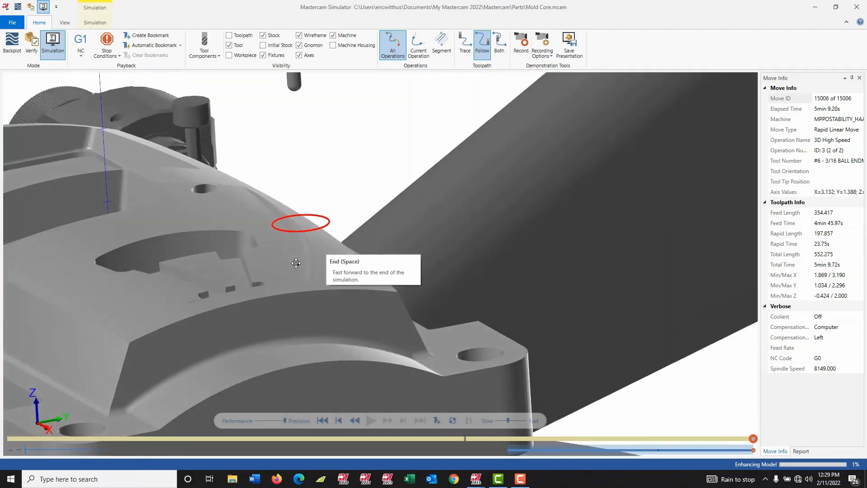
middle_click_drag(296, 263, 296, 258)
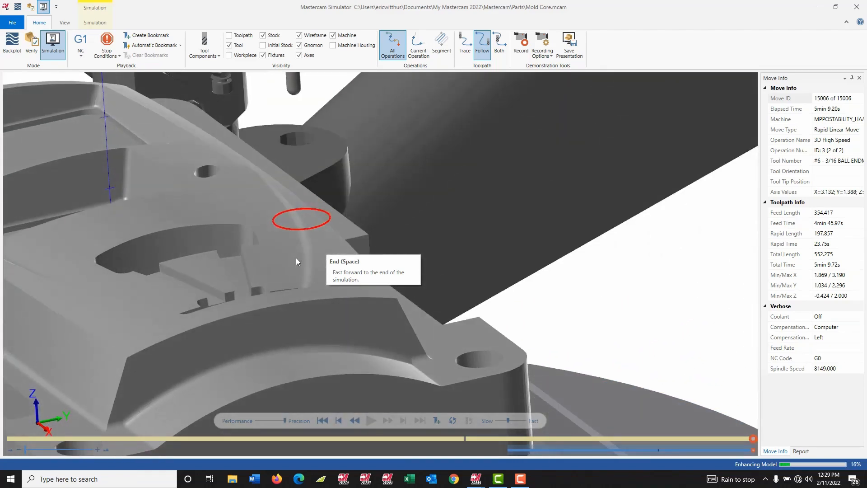